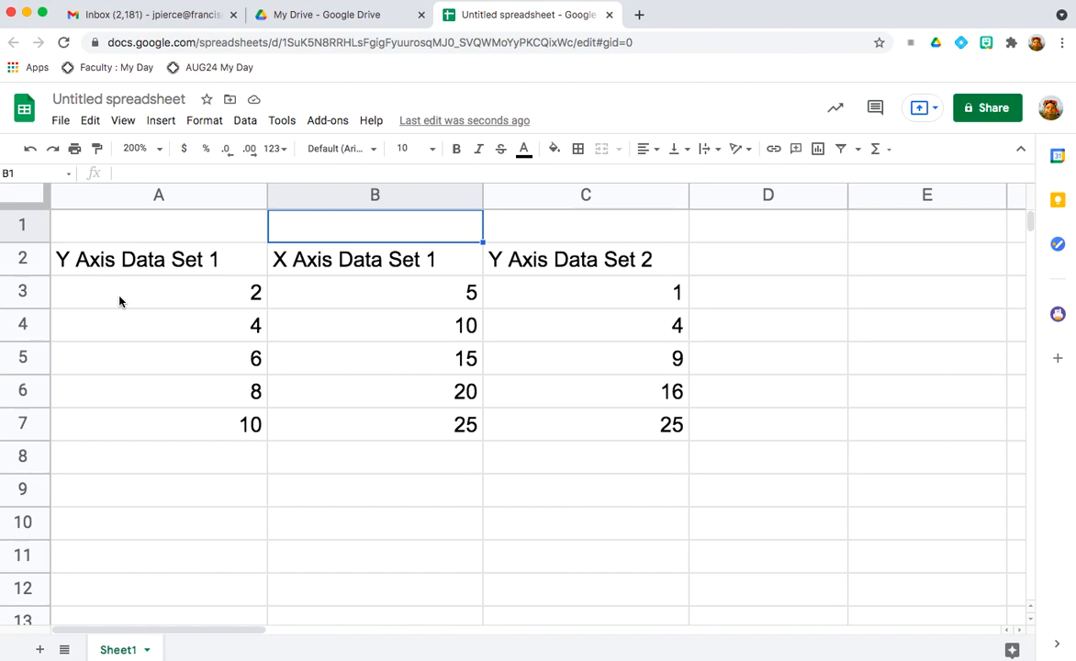
# Insert a chart based on the cell range A3:C4.
pyautogui.moveTo(110, 298); pyautogui.dragTo(327, 341)
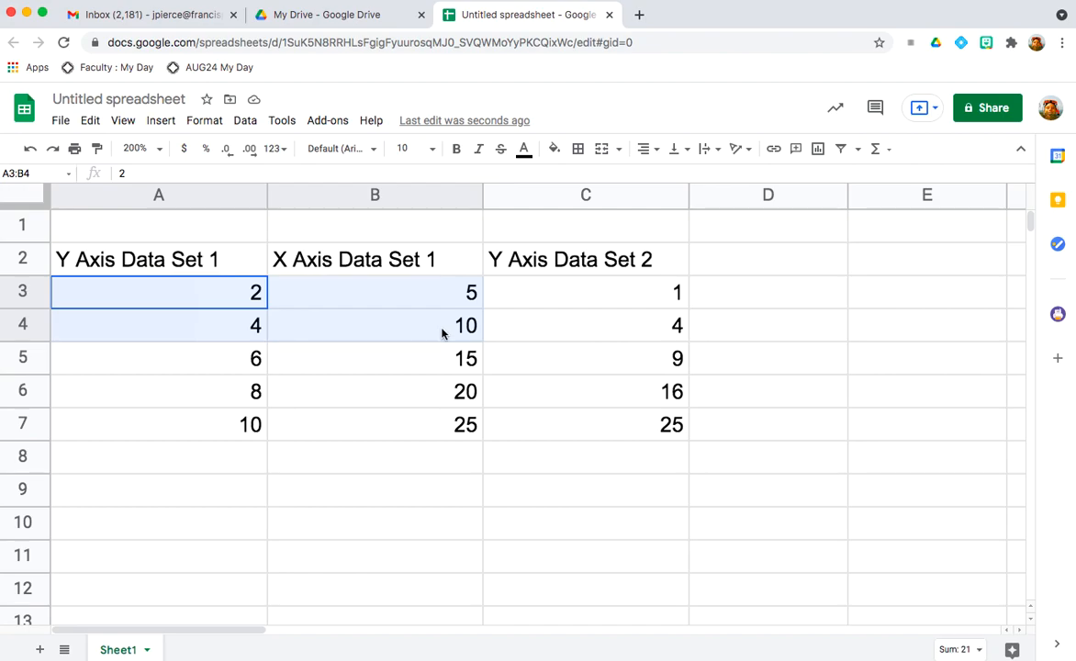
pyautogui.moveTo(441, 334); pyautogui.dragTo(539, 332)
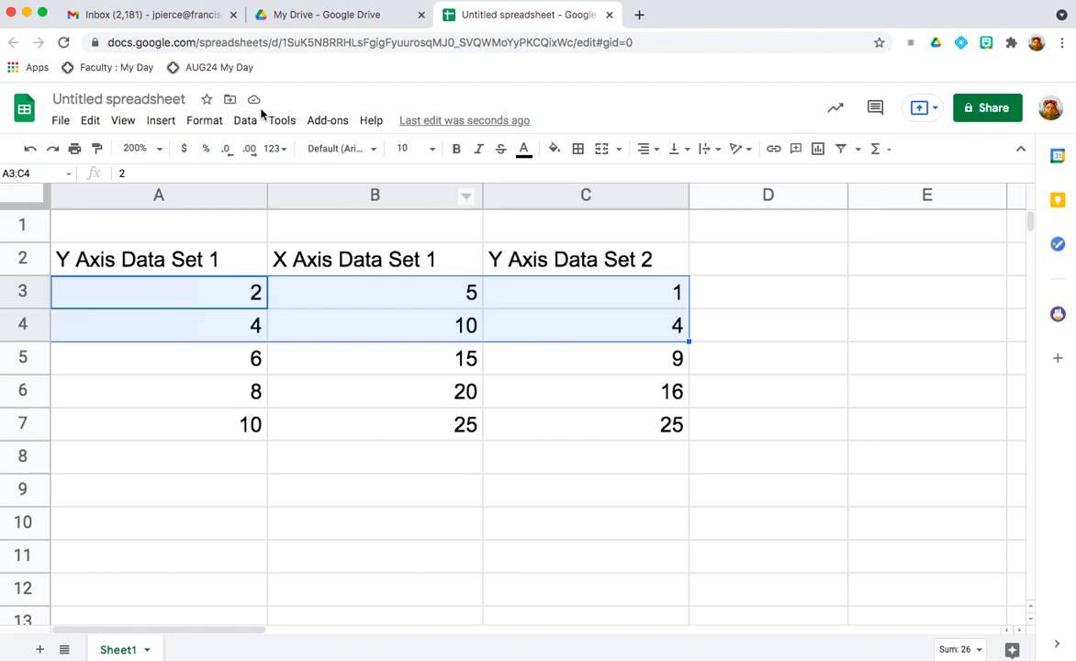
pyautogui.click(158, 121)
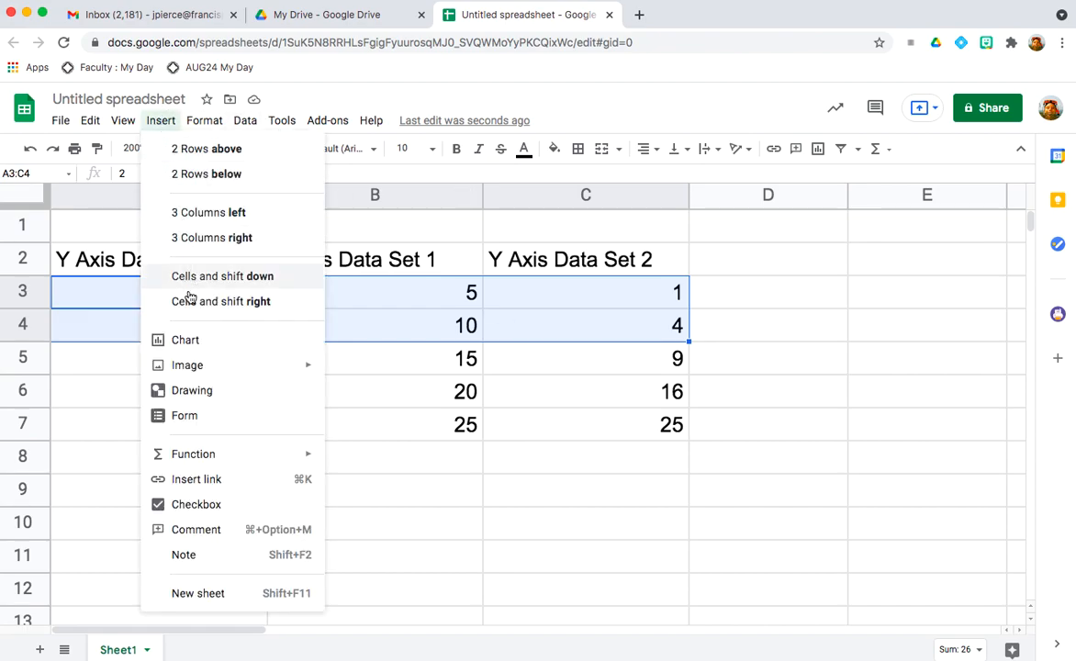
pyautogui.click(195, 348)
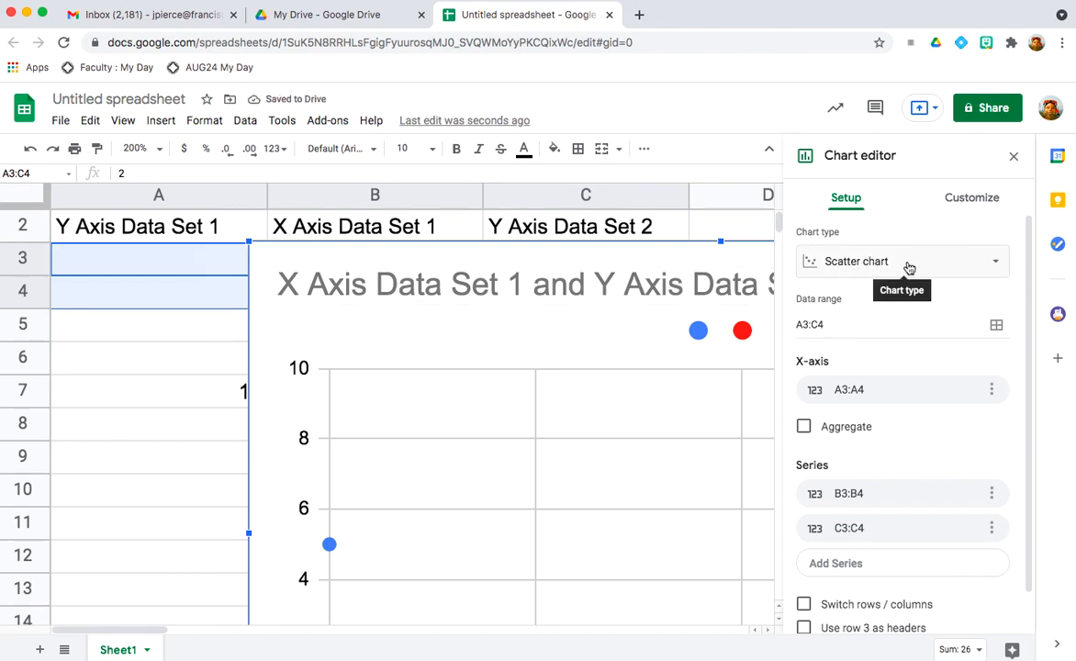
# Choose Scatter chart as the chart type for the new chart.
pyautogui.click(1004, 266)
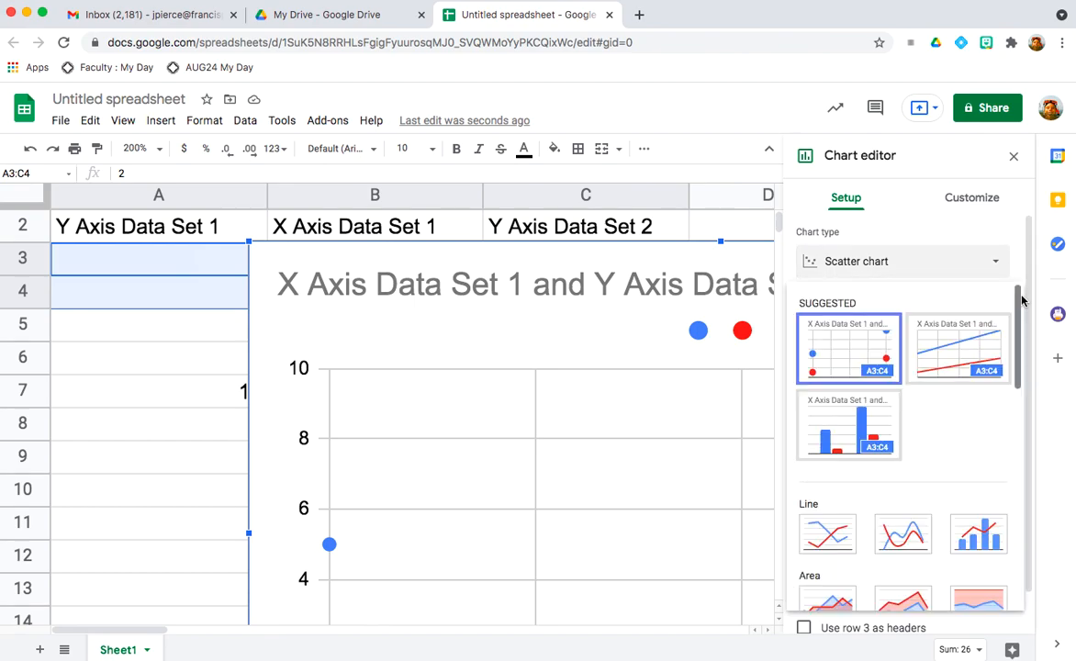
pyautogui.scroll(-1, 1021, 306)
pyautogui.scroll(-10, 1005, 386)
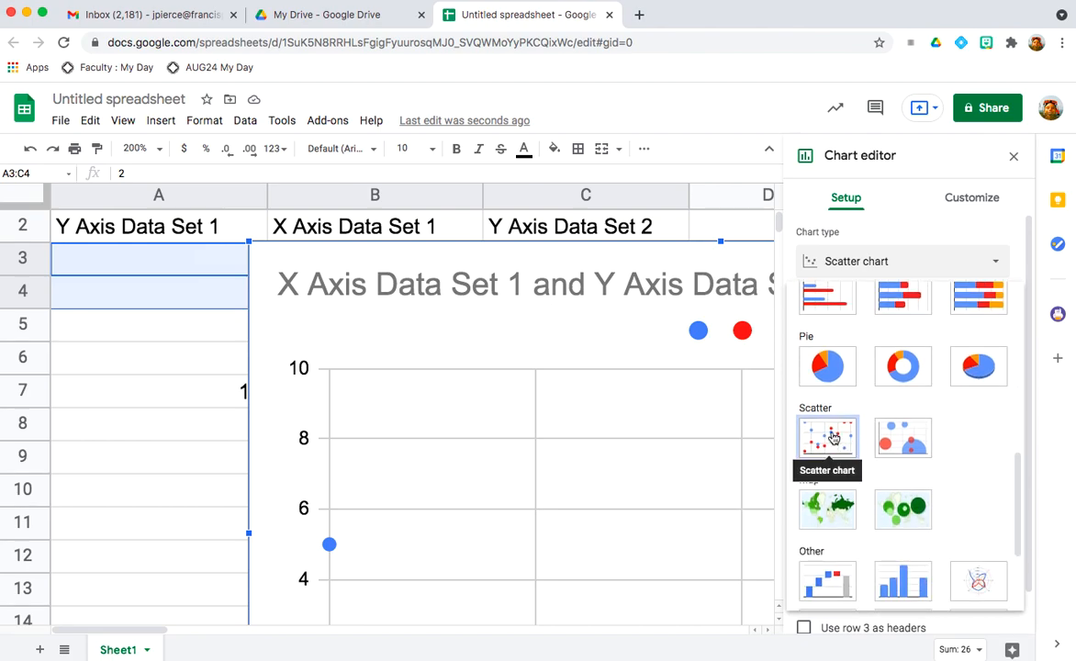
pyautogui.click(833, 438)
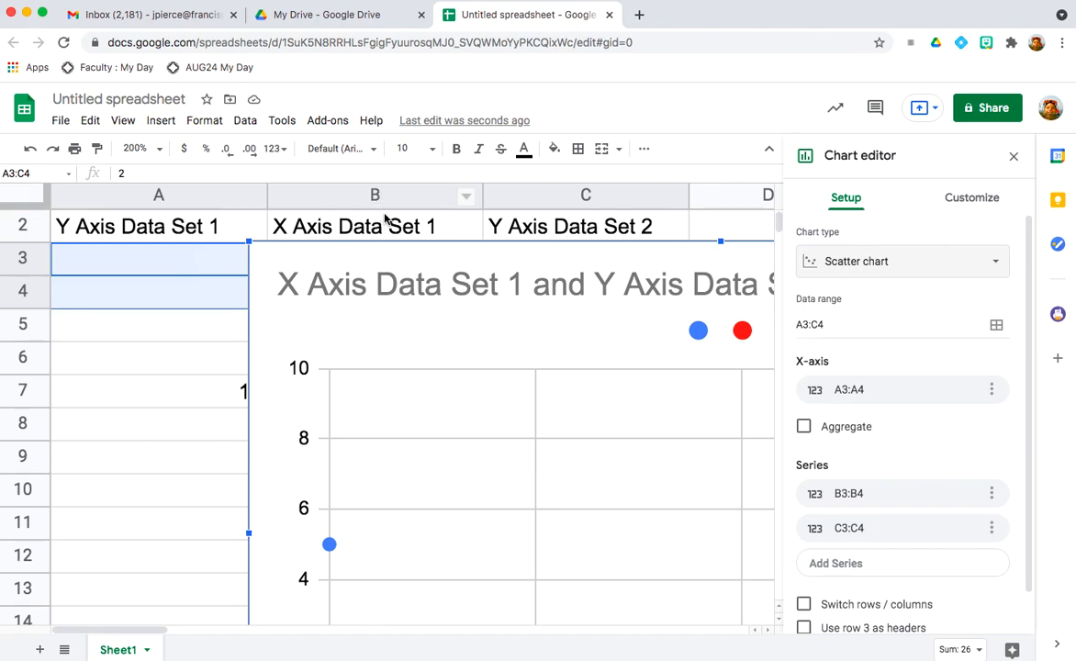
# Set the chart's X-axis data range to B3:B8.
pyautogui.click(992, 390)
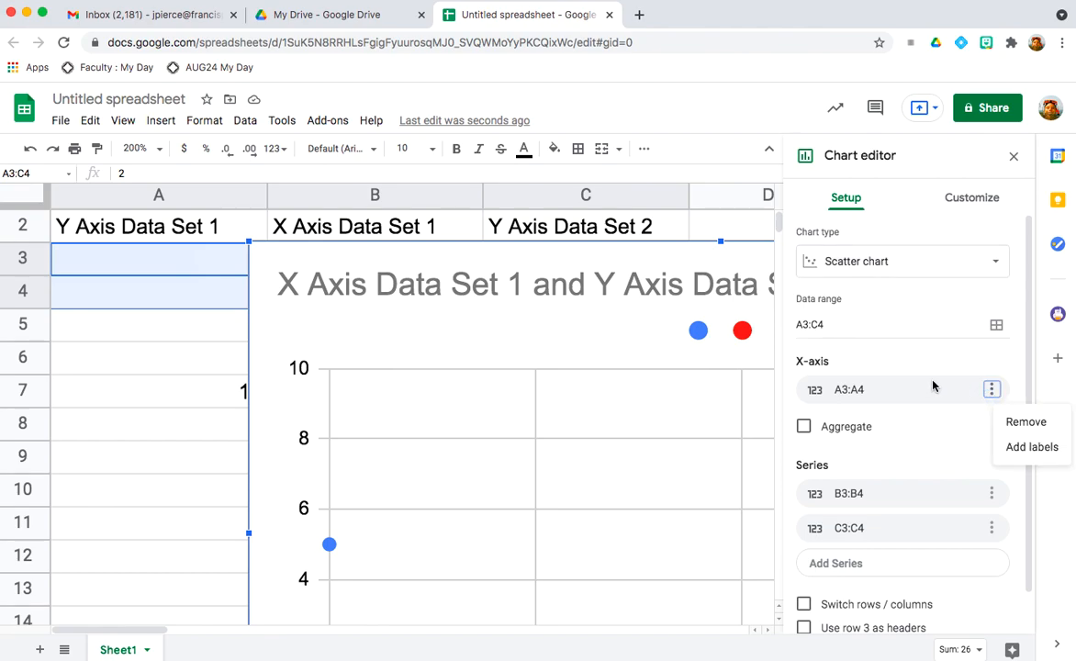
pyautogui.click(875, 389)
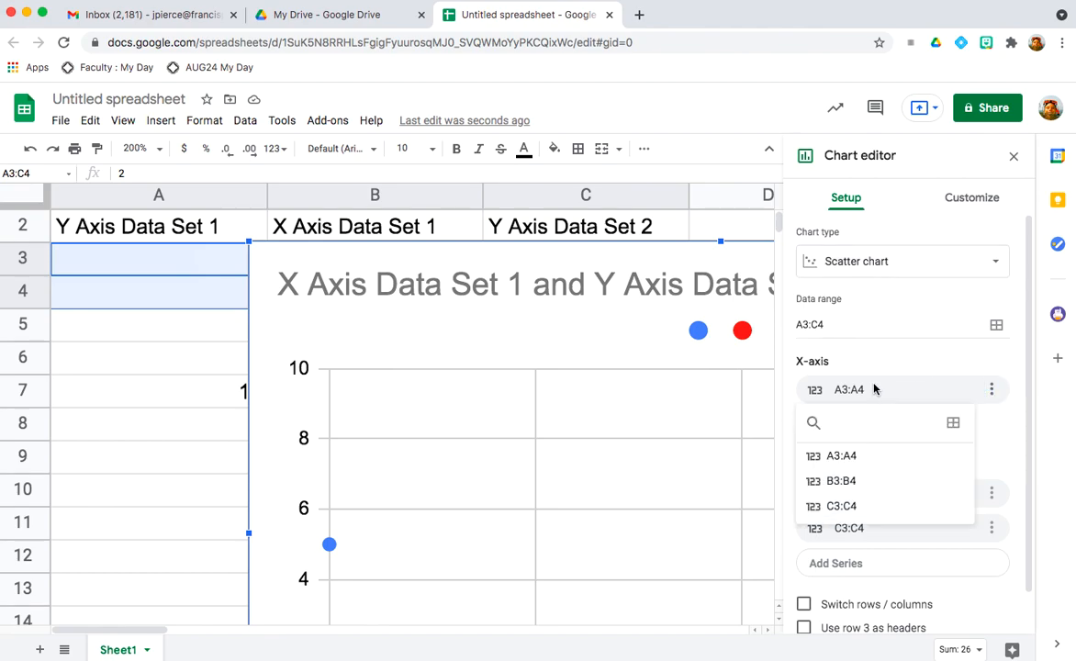
pyautogui.click(954, 425)
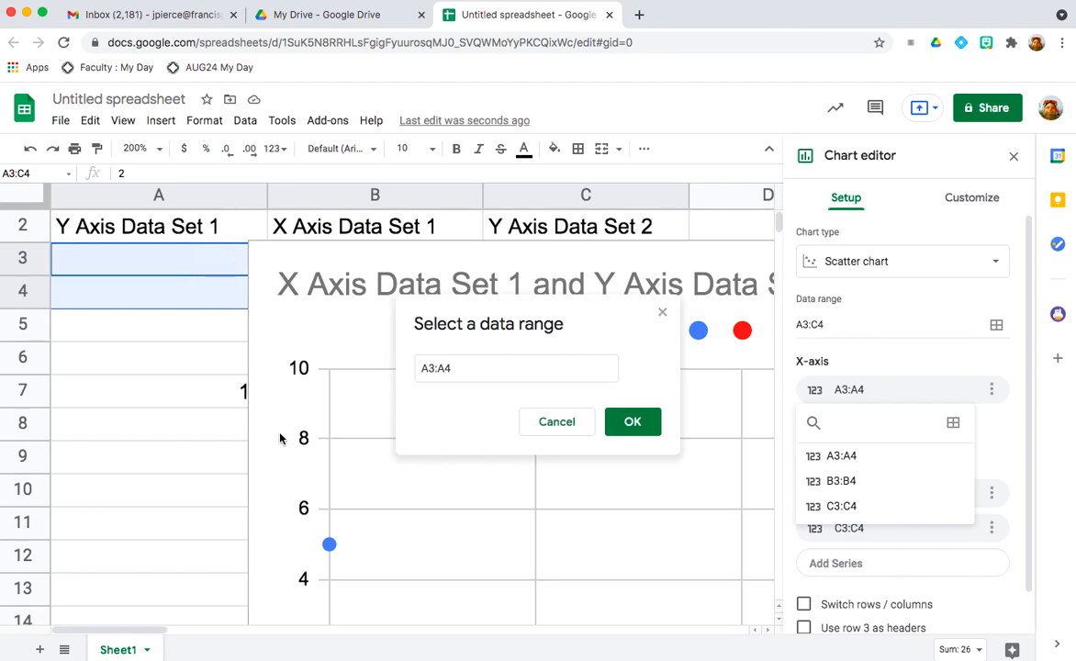
pyautogui.click(429, 369)
pyautogui.write('b')
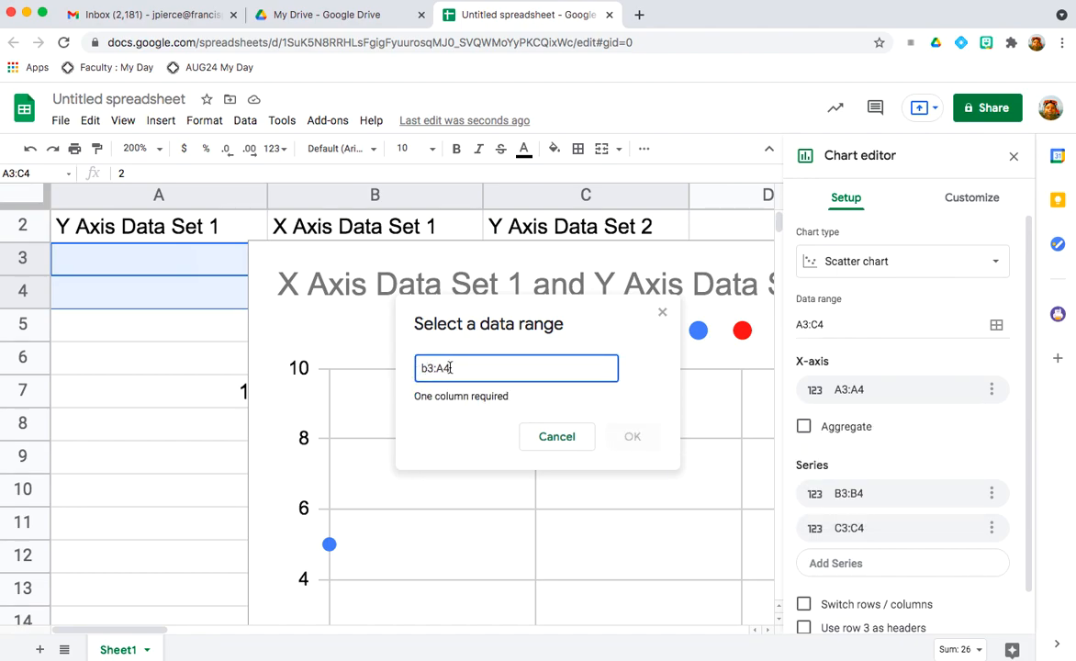
pyautogui.moveTo(450, 369); pyautogui.dragTo(439, 368)
pyautogui.write('b8')
pyautogui.click(630, 421)
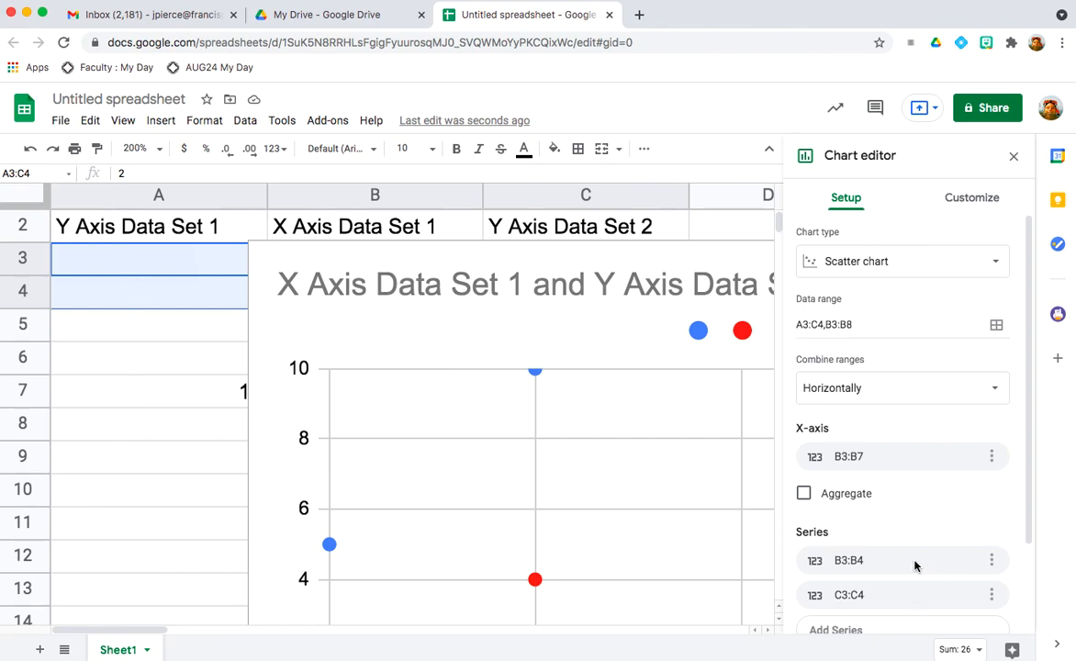
# Change the data range of the chart's first series to A3:A7.
pyautogui.click(877, 569)
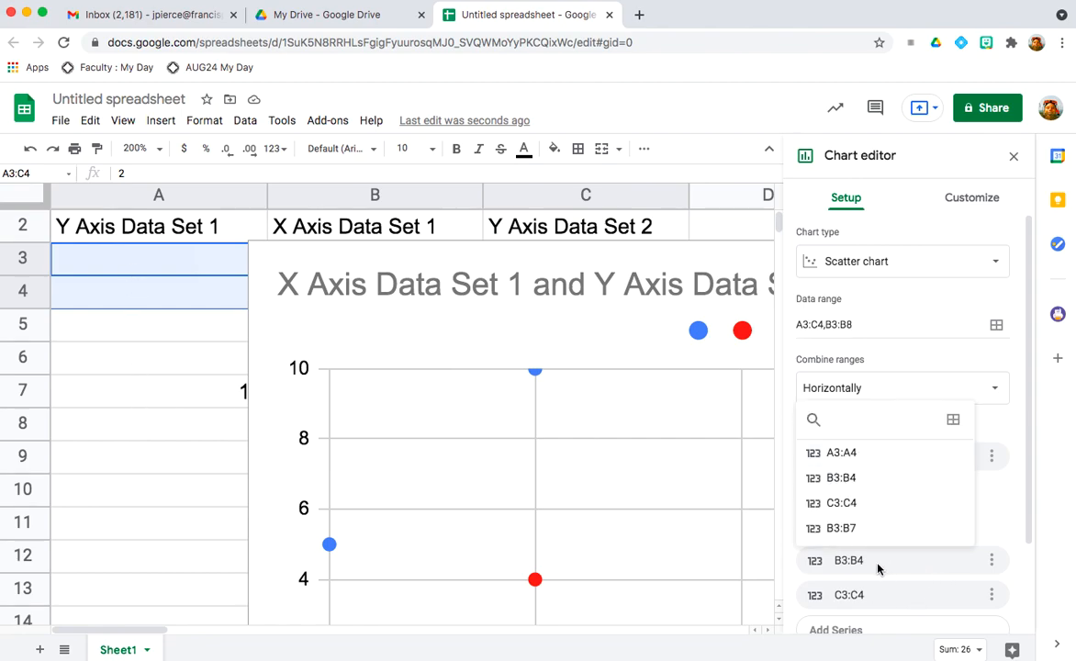
pyautogui.click(956, 419)
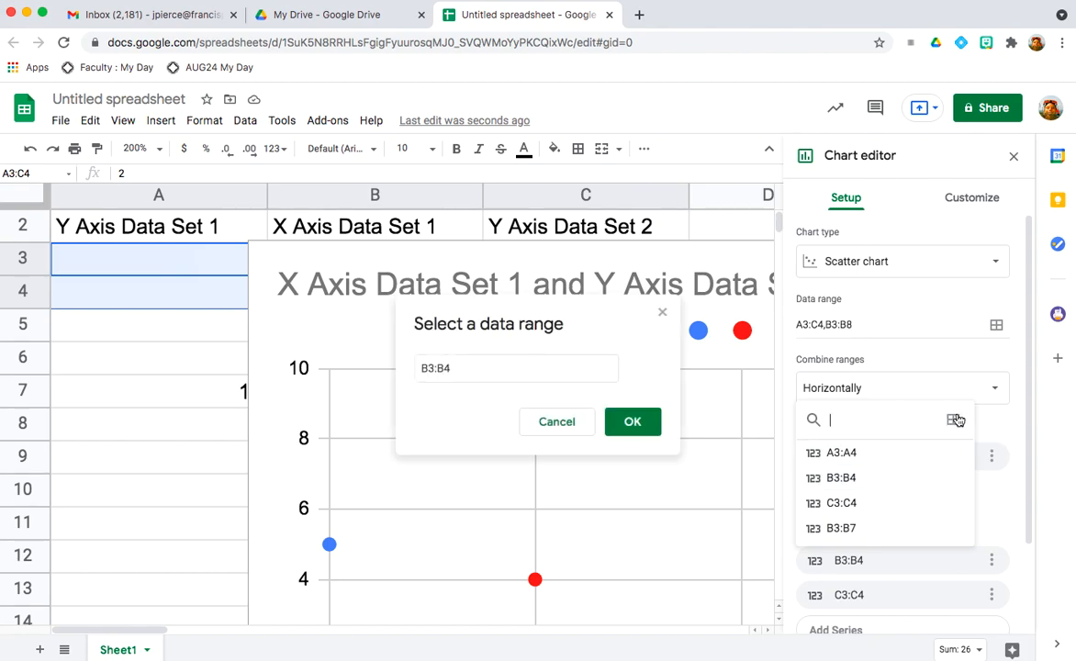
pyautogui.click(426, 369)
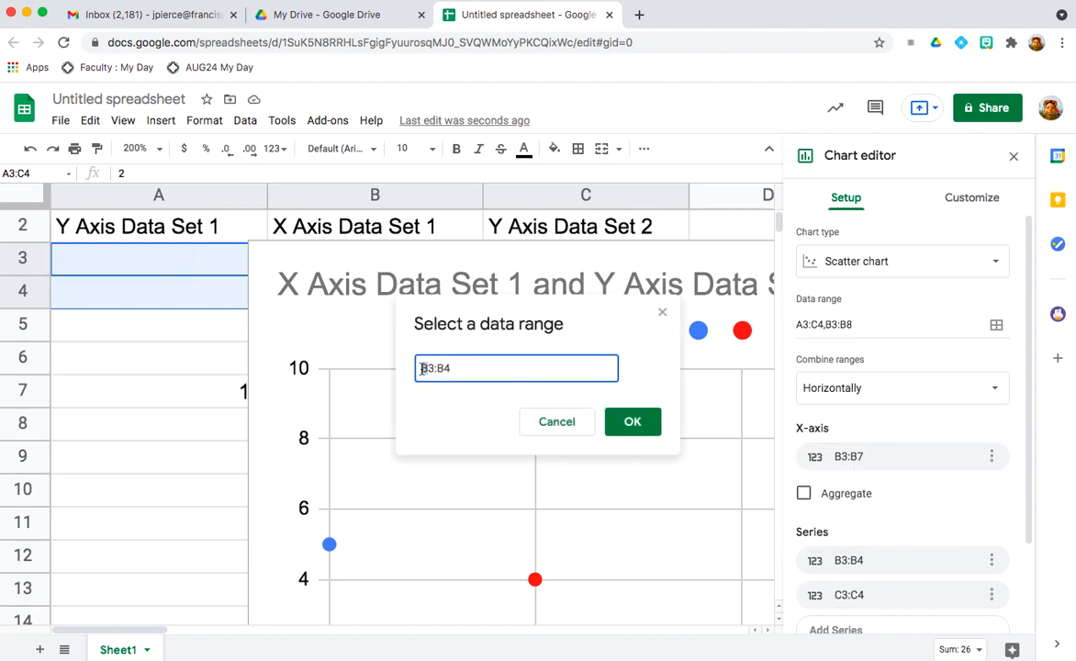
pyautogui.write('a3:')
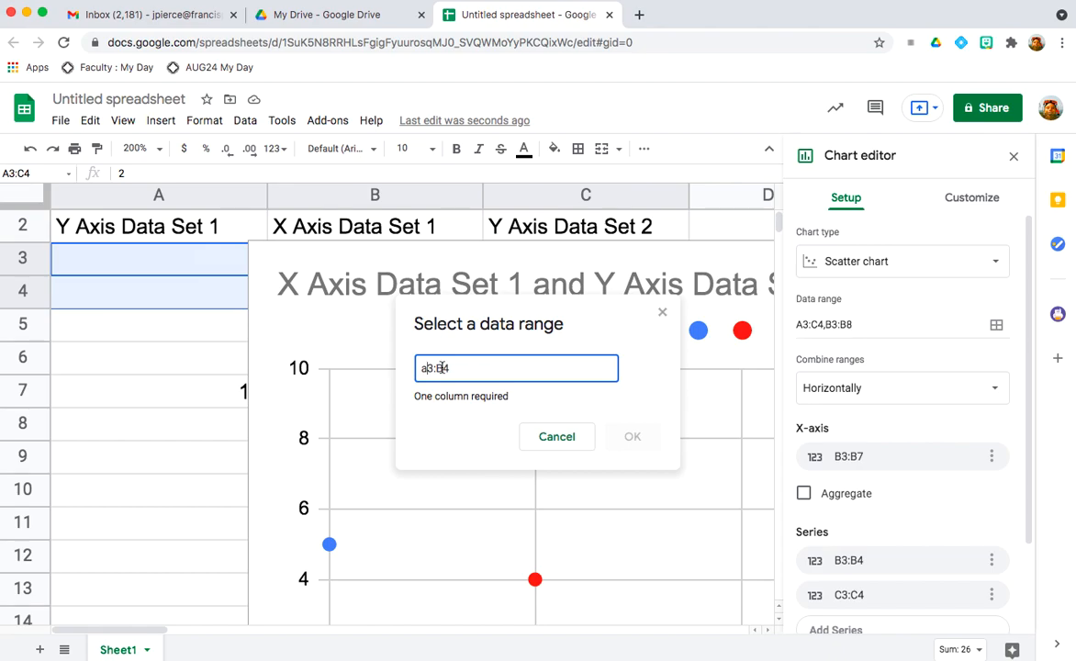
pyautogui.write('a7')
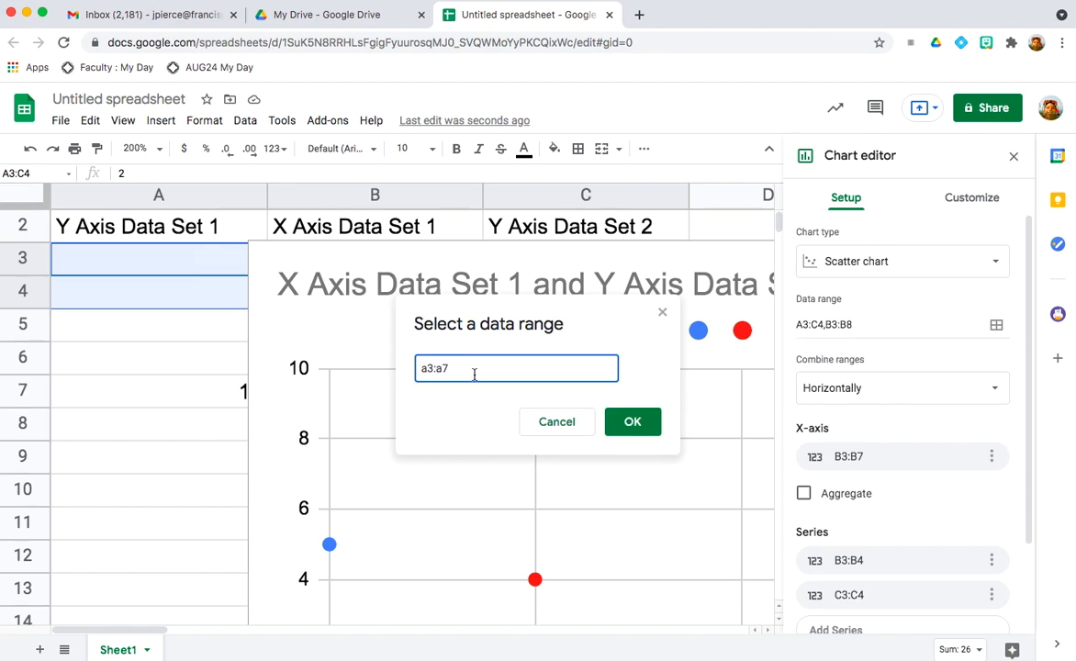
pyautogui.click(621, 423)
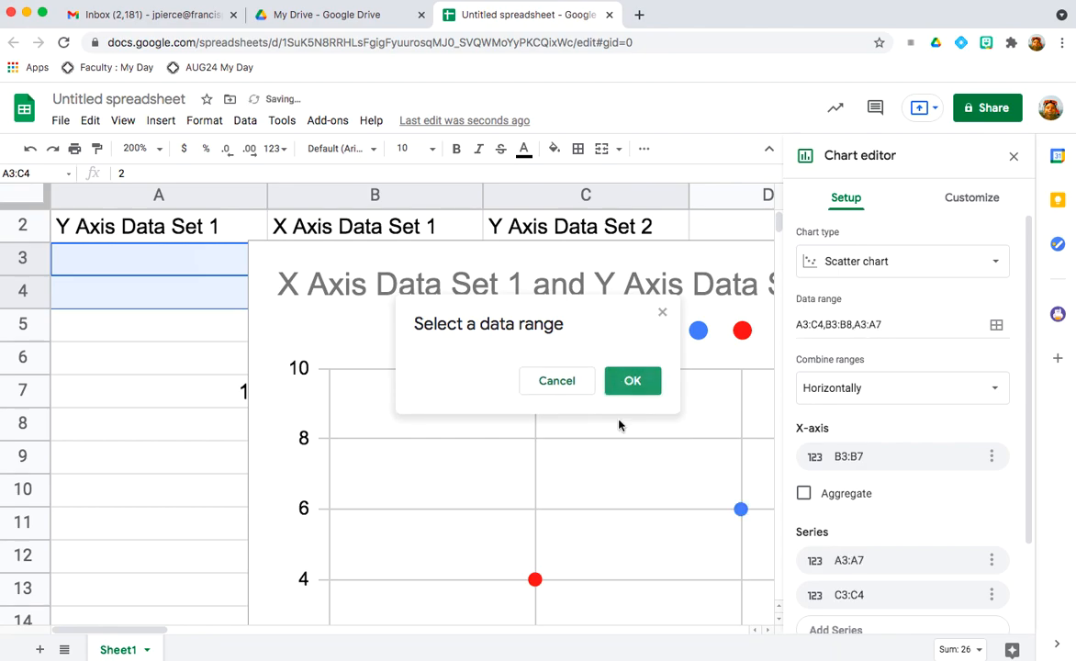
# Change the data range of the chart's second series to C3:C7 and close the chart editor.
pyautogui.click(863, 595)
pyautogui.click(951, 427)
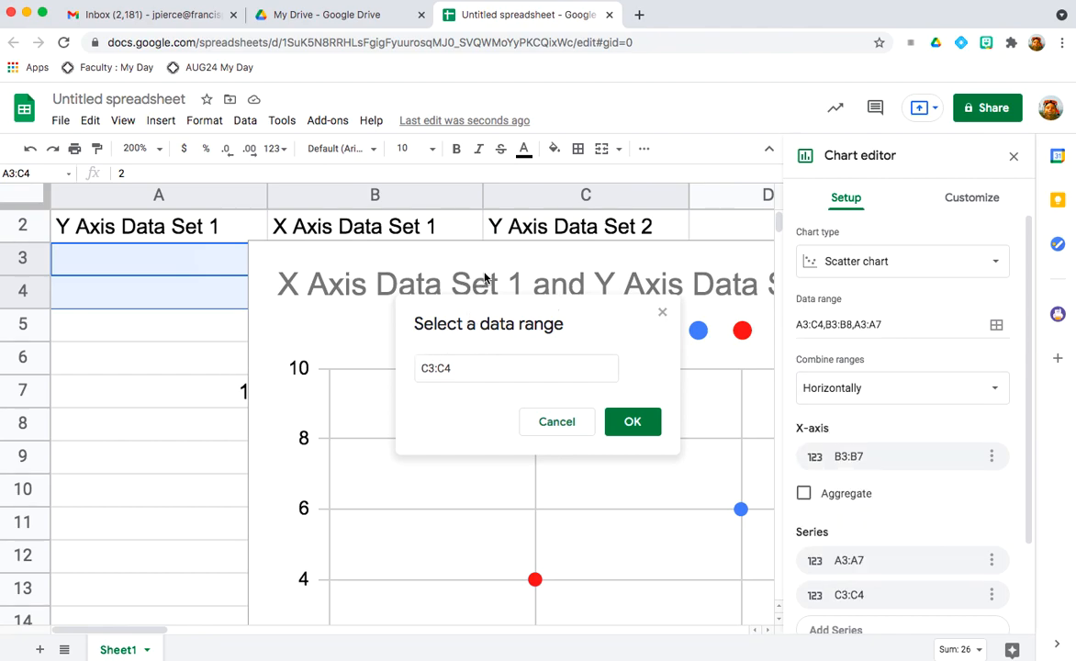
pyautogui.click(451, 367)
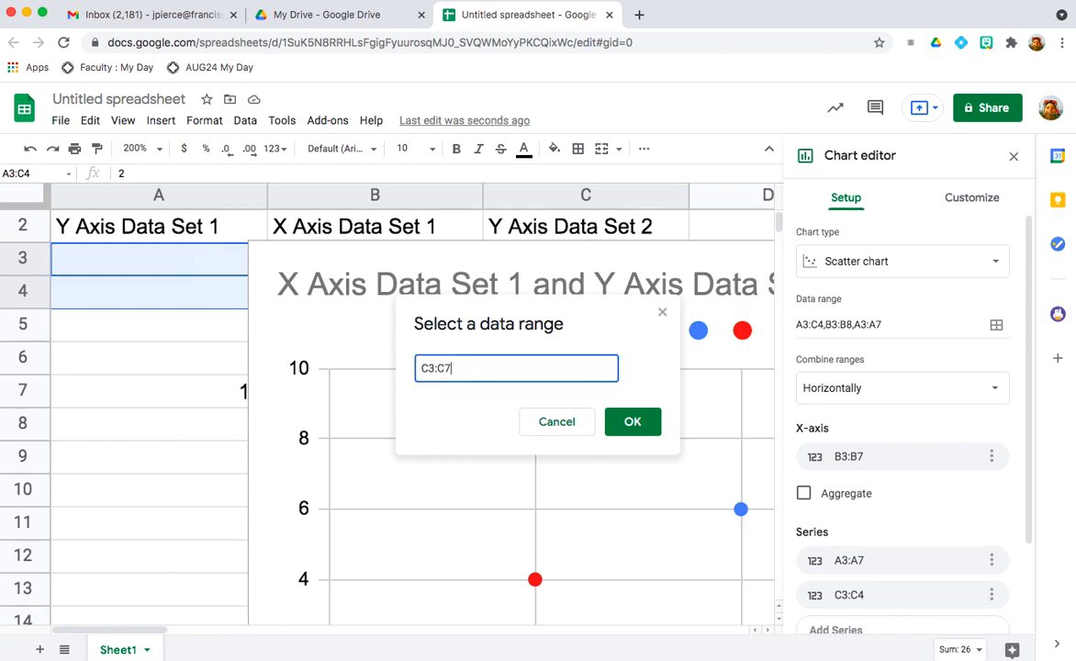
pyautogui.click(641, 418)
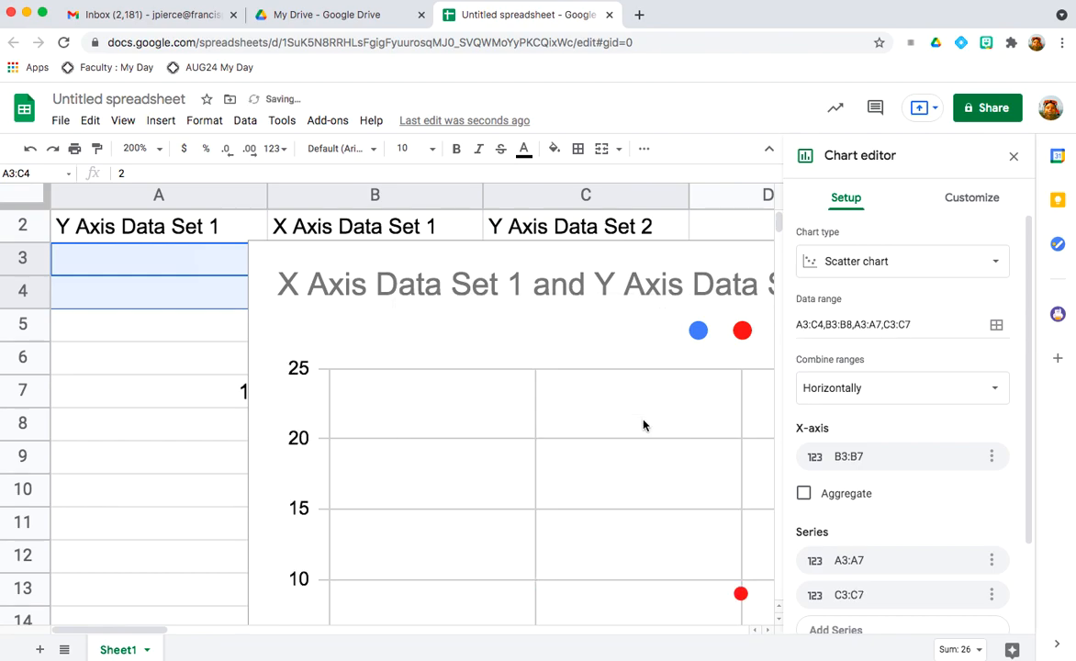
pyautogui.click(1015, 158)
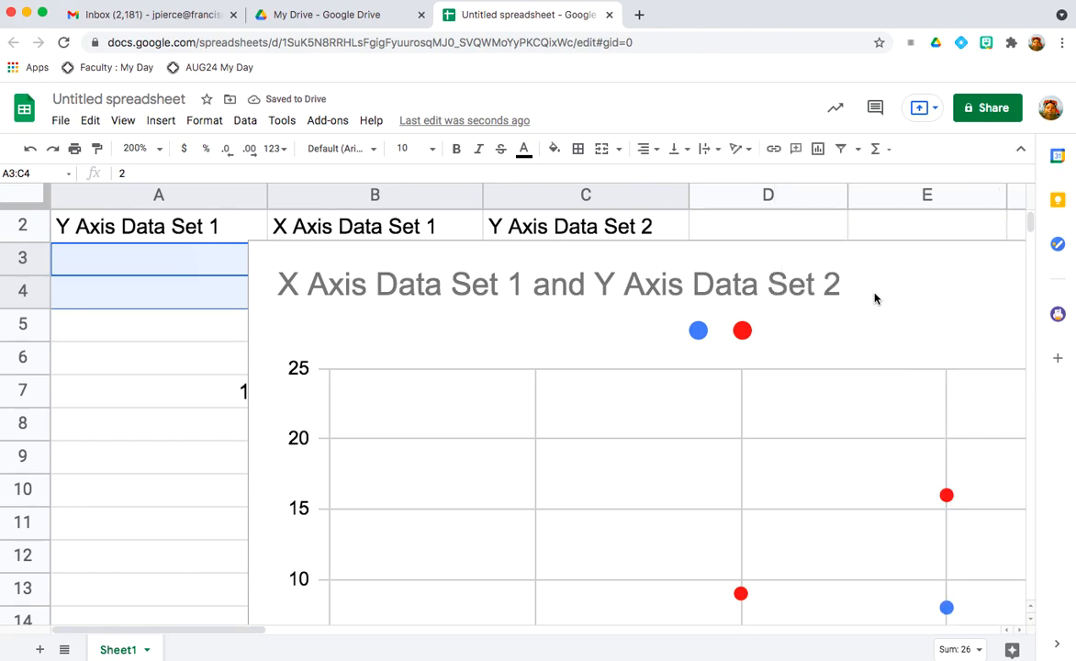
# Reduce the sheet zoom to 100% and place the chart directly below the data table, starting at row 8.
pyautogui.moveTo(892, 302); pyautogui.dragTo(677, 272)
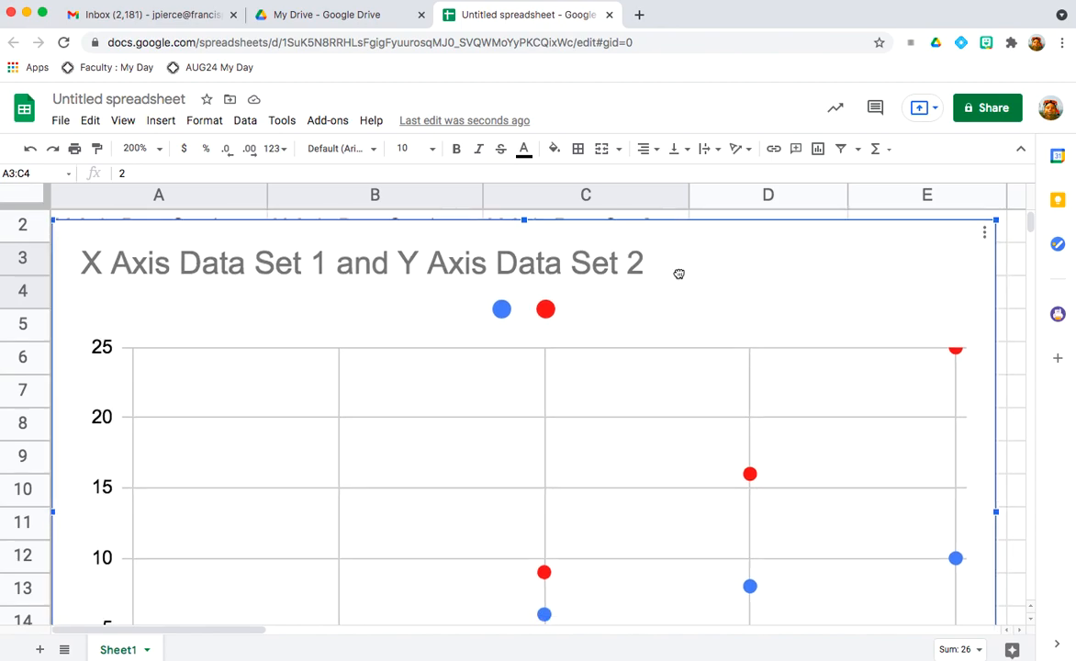
pyautogui.click(1009, 336)
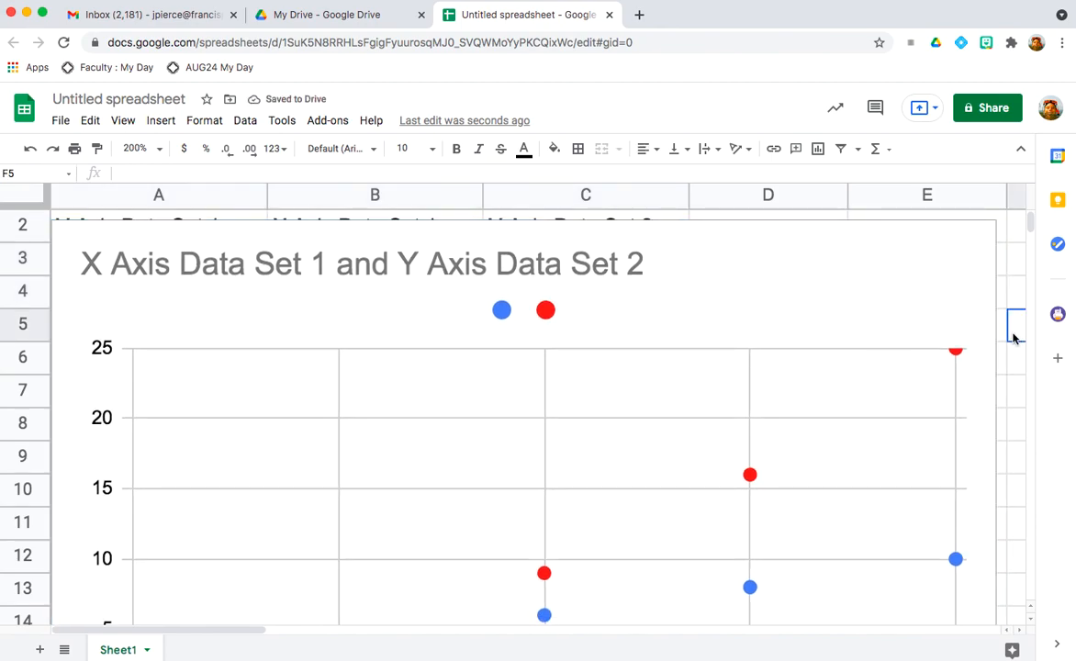
pyautogui.press('super+minus')
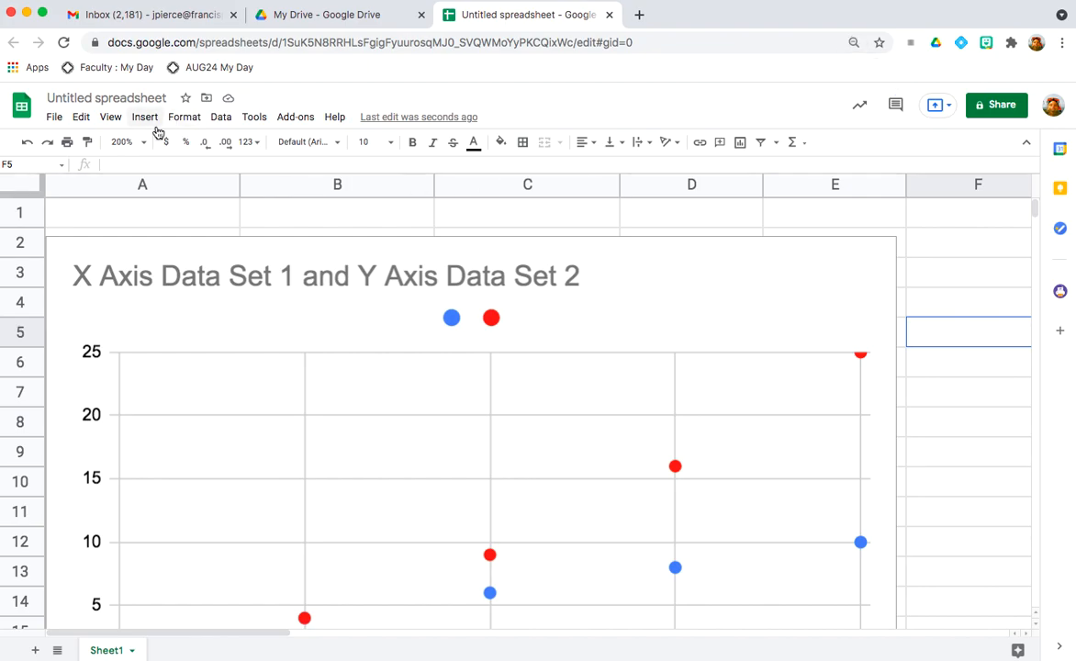
pyautogui.click(144, 143)
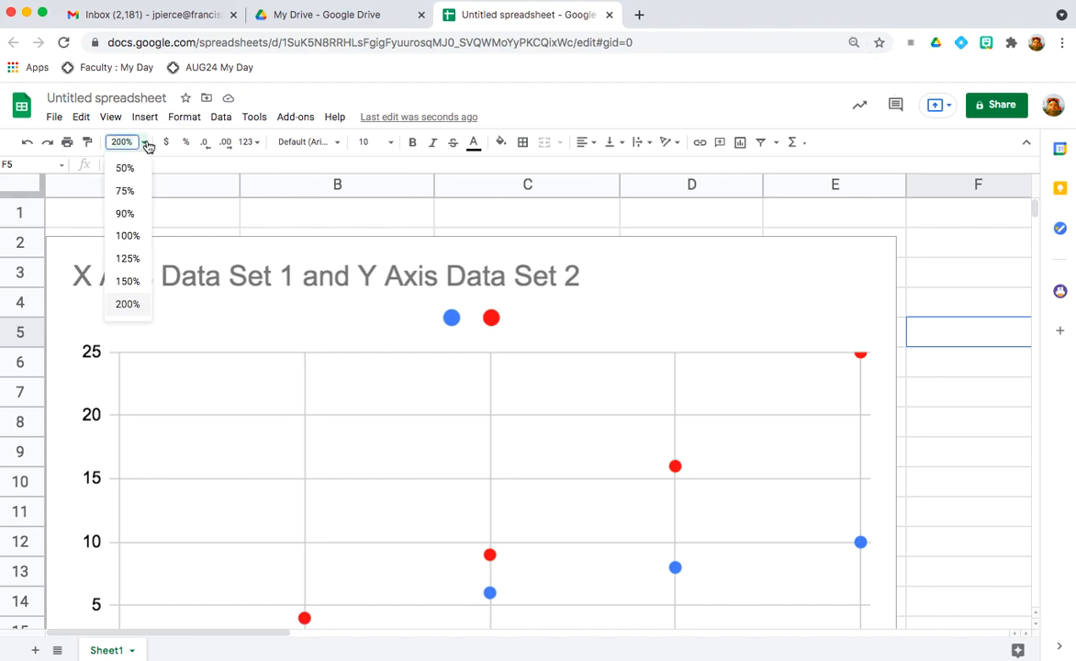
pyautogui.click(128, 237)
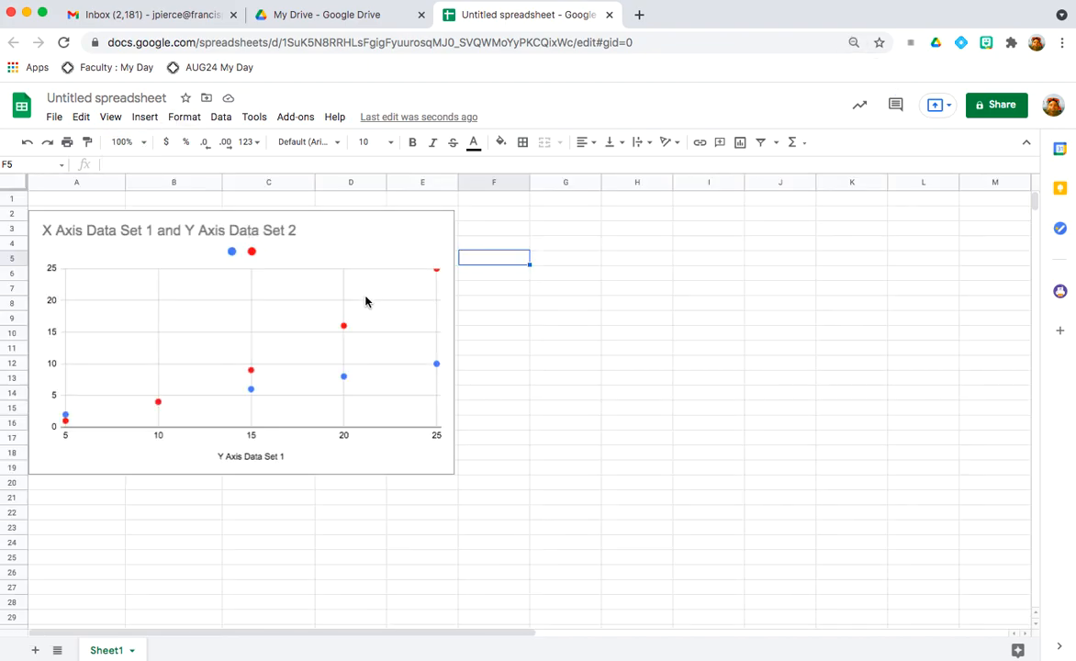
pyautogui.click(366, 228)
pyautogui.moveTo(365, 227); pyautogui.dragTo(366, 327)
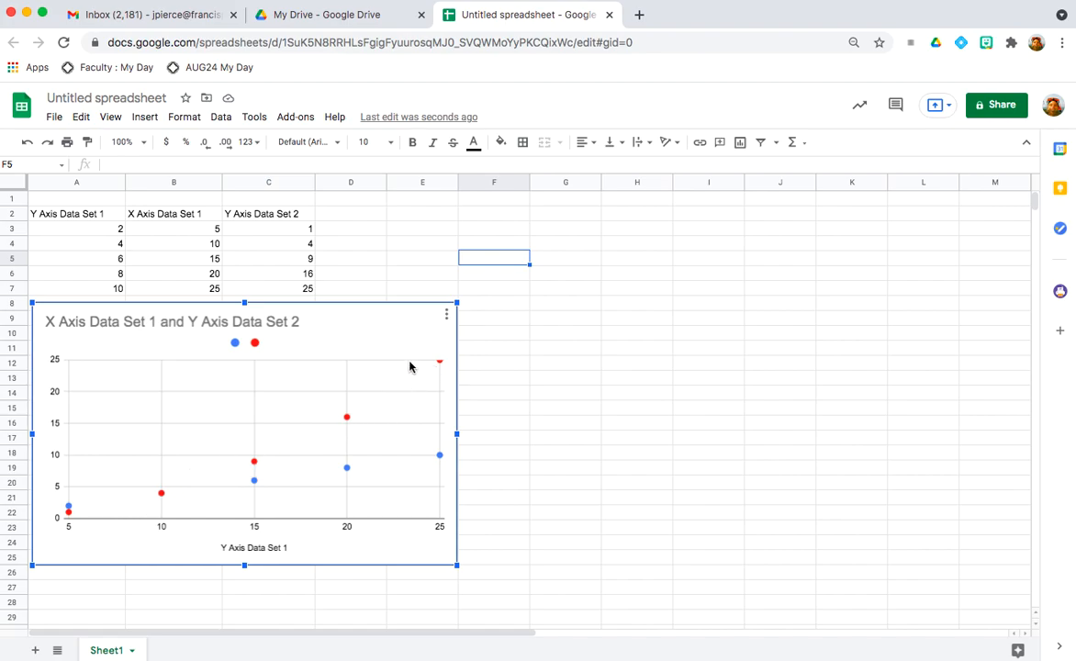
# Change the chart title of the scatter chart to "Y Set 1 and Y Set 2 vs. X Data Set".
pyautogui.moveTo(164, 500)
pyautogui.click(447, 315)
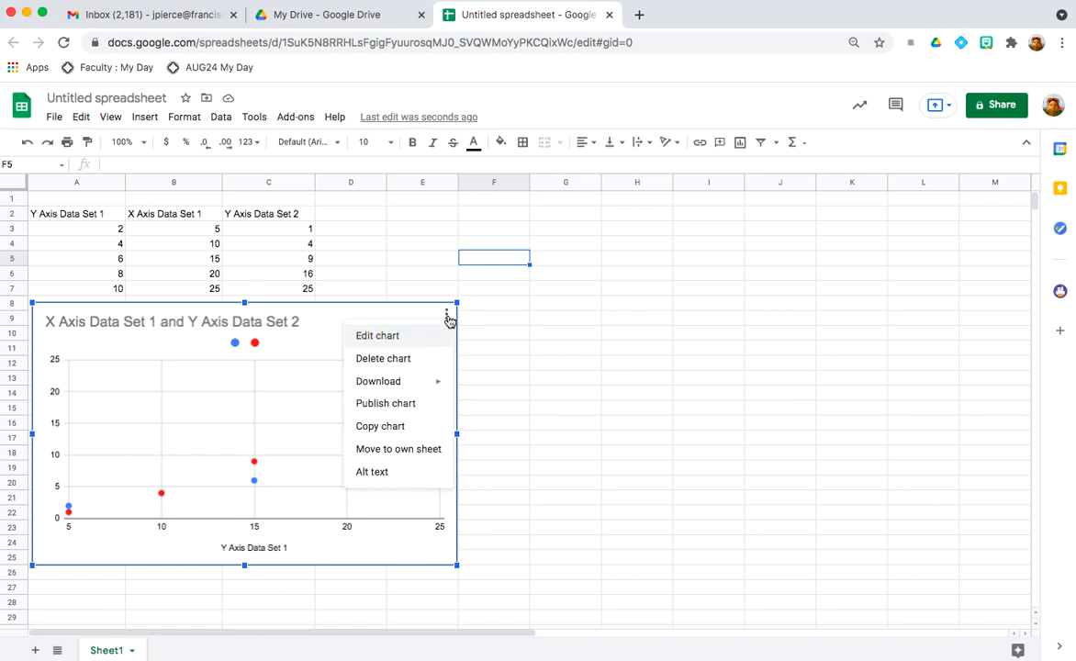
pyautogui.click(416, 343)
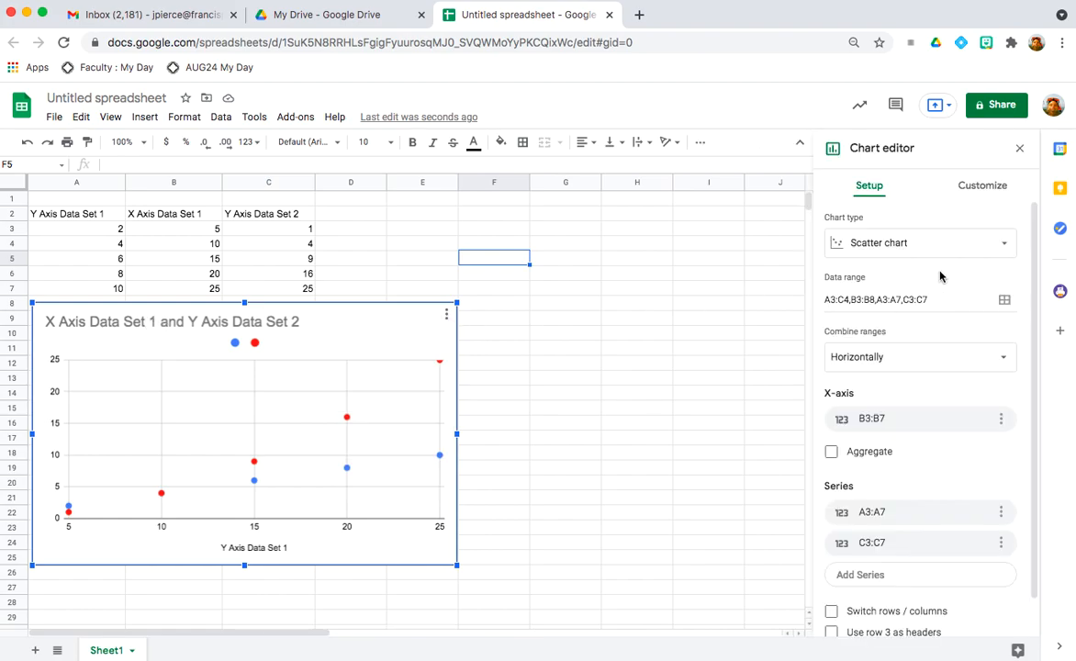
pyautogui.click(964, 184)
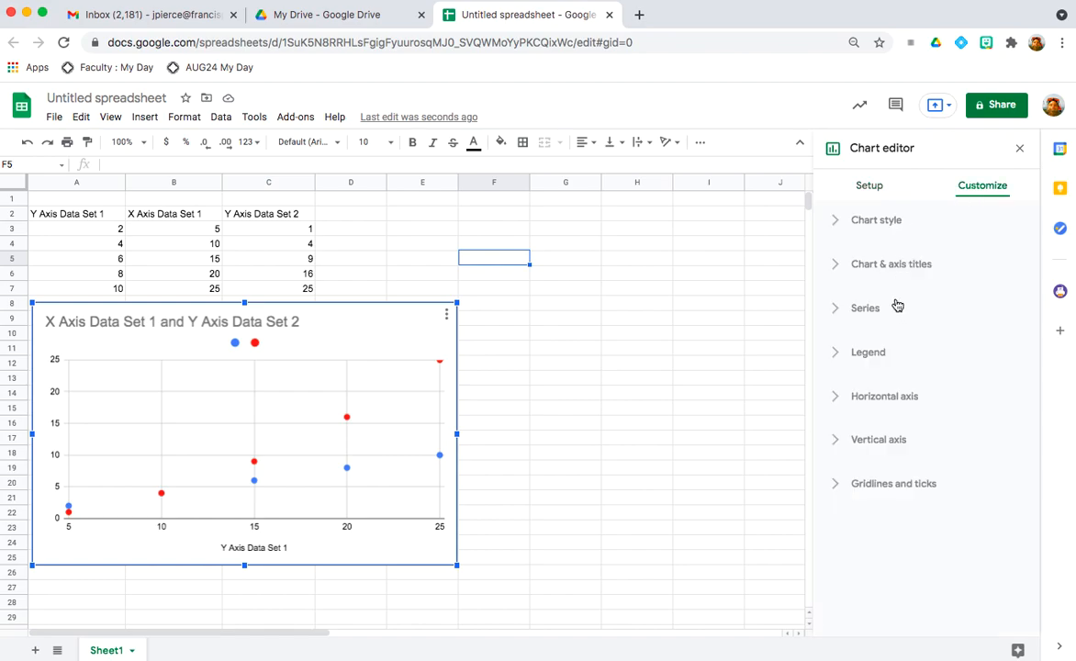
pyautogui.click(900, 264)
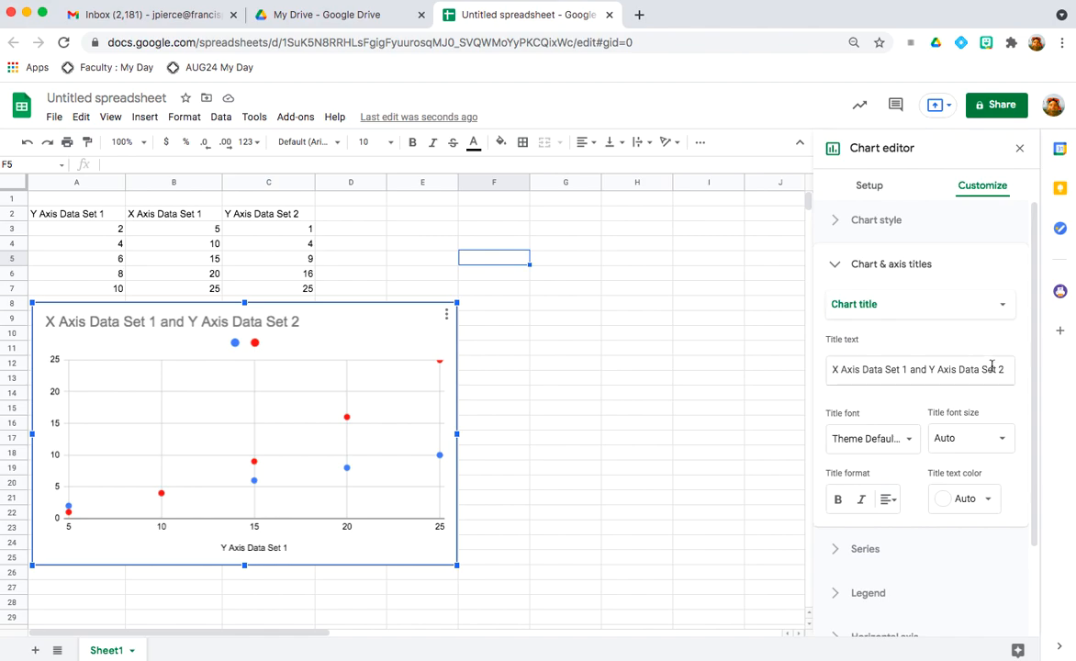
pyautogui.moveTo(1005, 370); pyautogui.dragTo(784, 374)
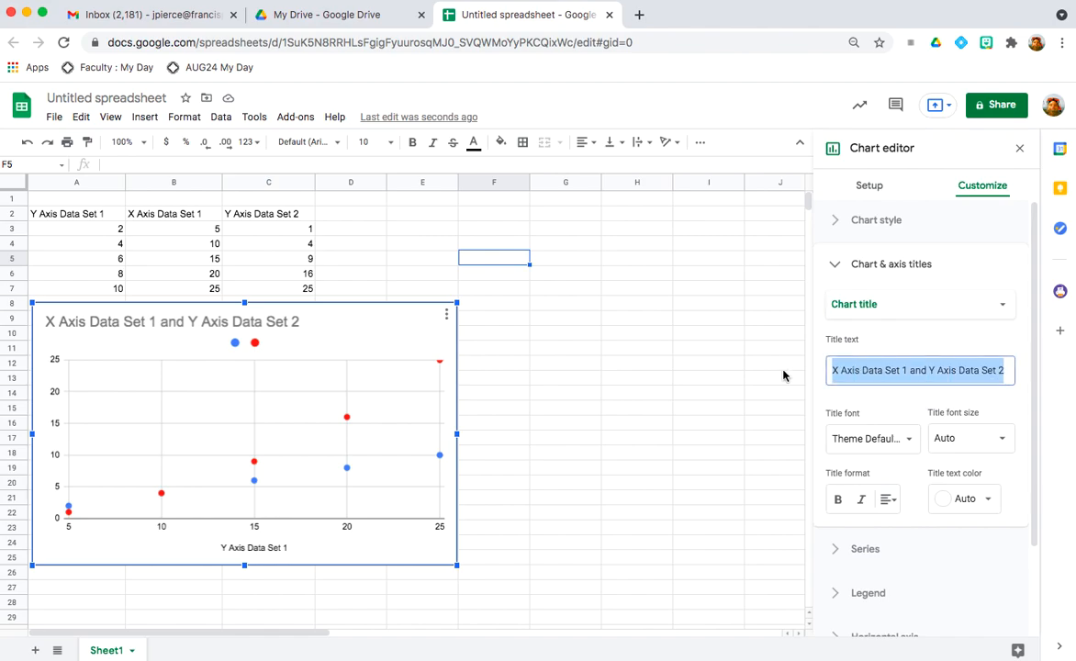
pyautogui.write('Y')
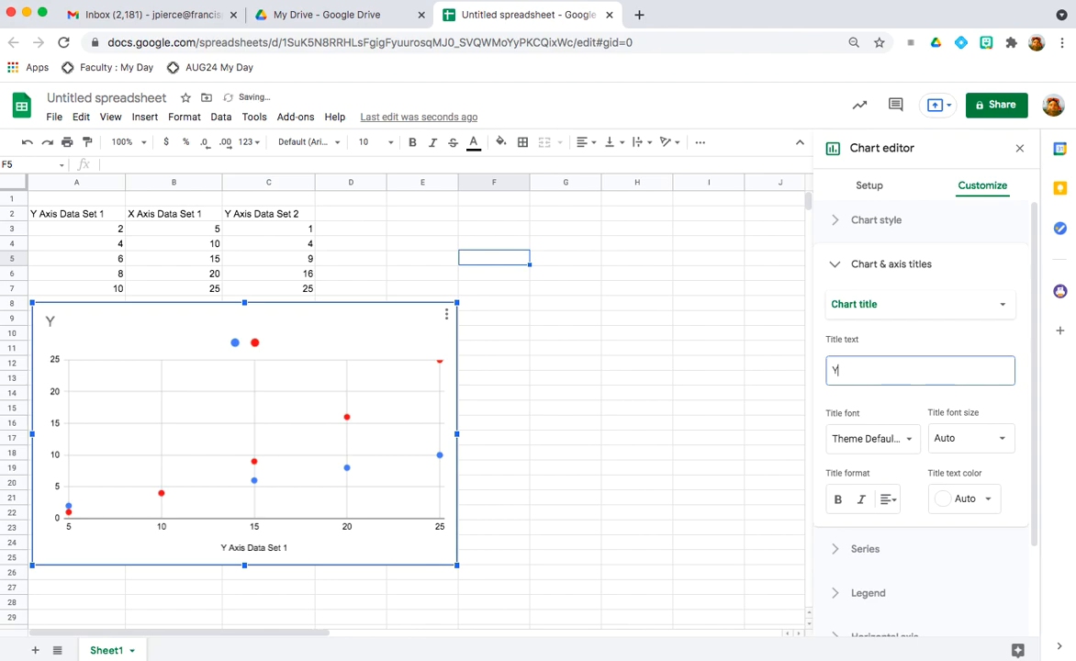
pyautogui.write(' DSet 1 and Y')
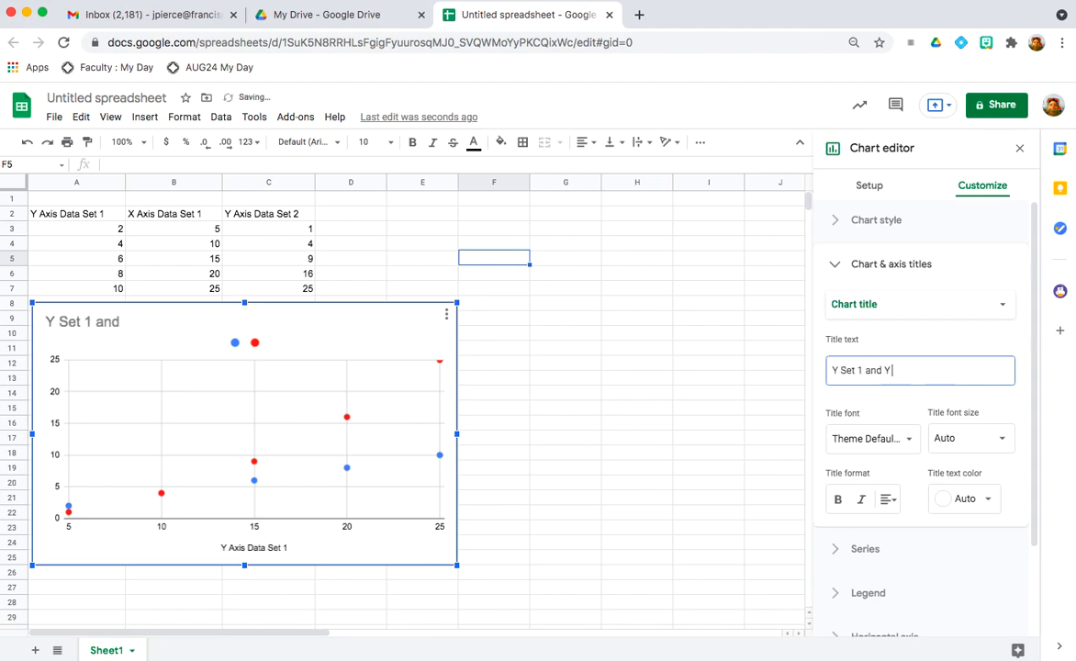
pyautogui.write(' Set 2 vs. X')
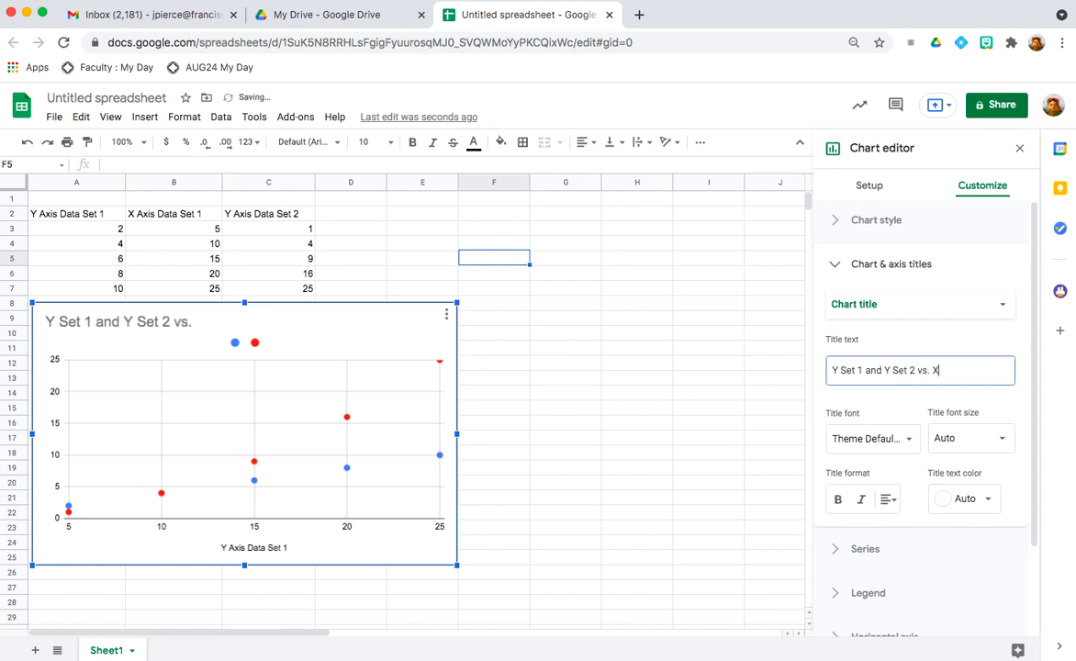
pyautogui.write(' Data Set')
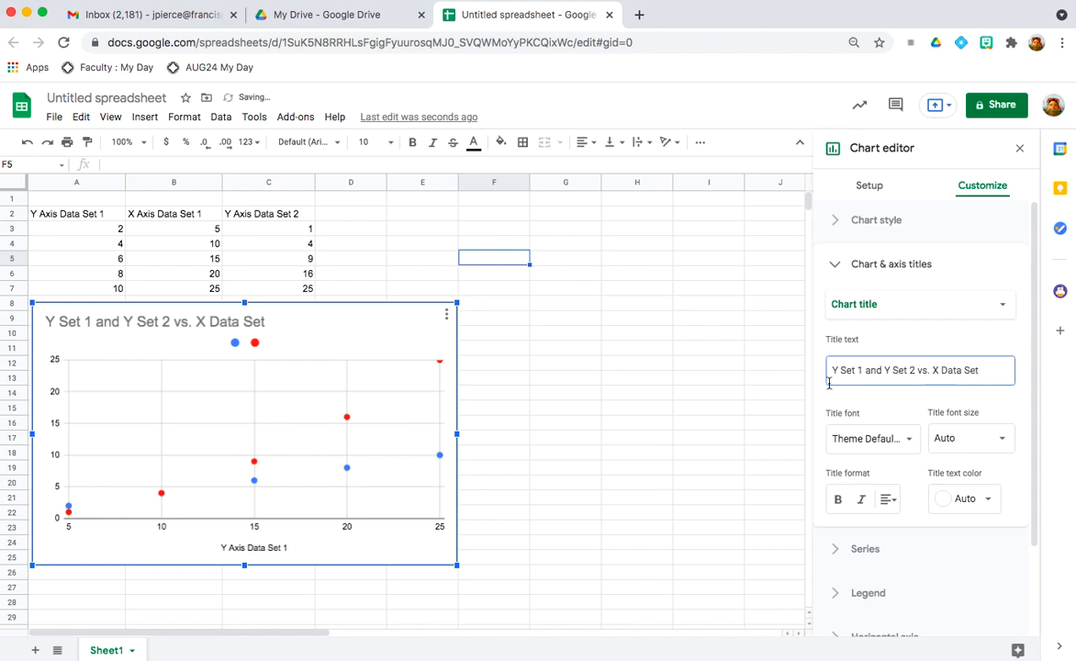
# Insert the word "Data" before "Set 1" and "Set 2" so the chart title reads "Y Data Set 1 and Y Data Set 2 vs. X Data Set".
pyautogui.click(841, 370)
pyautogui.write('Data')
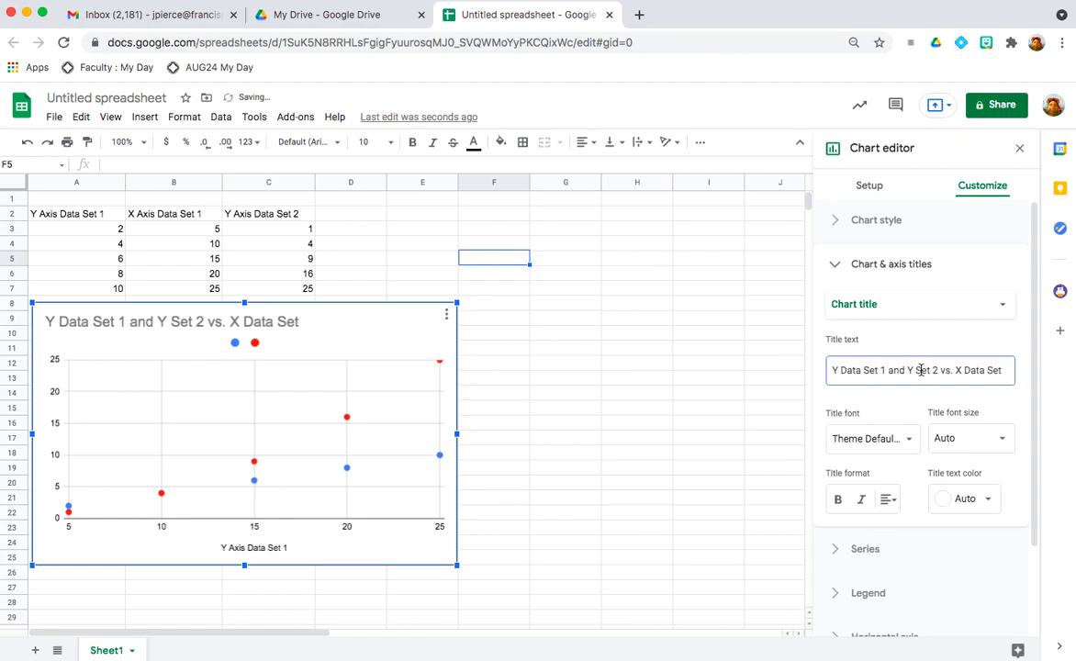
pyautogui.click(916, 370)
pyautogui.write('Data')
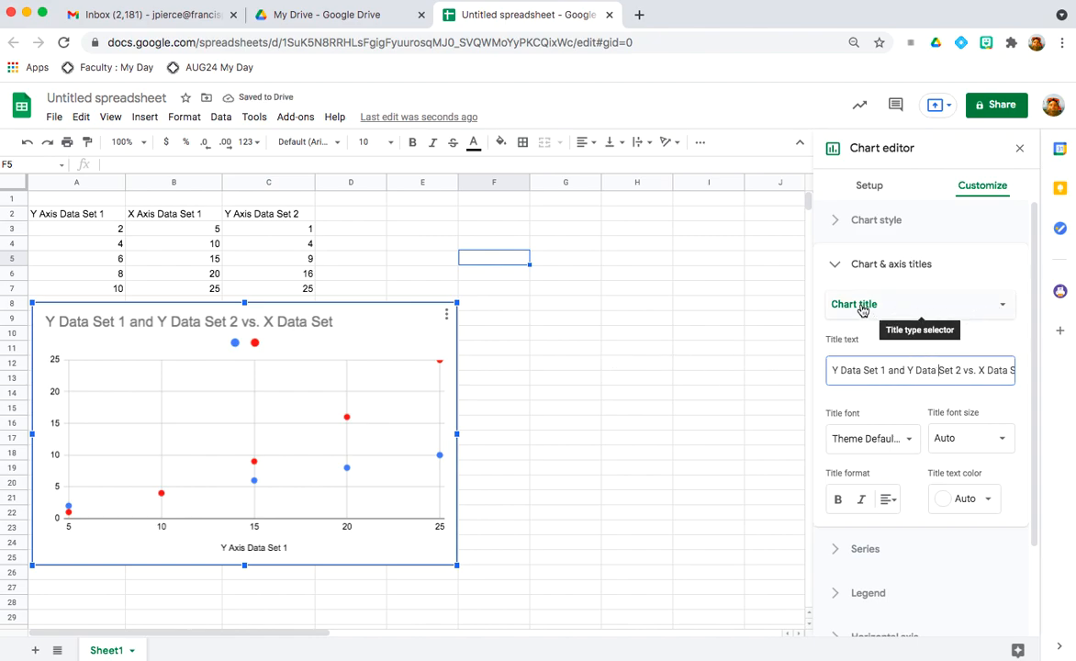
# Set the chart's horizontal axis title to "X Axis Data".
pyautogui.click(1003, 310)
pyautogui.click(936, 354)
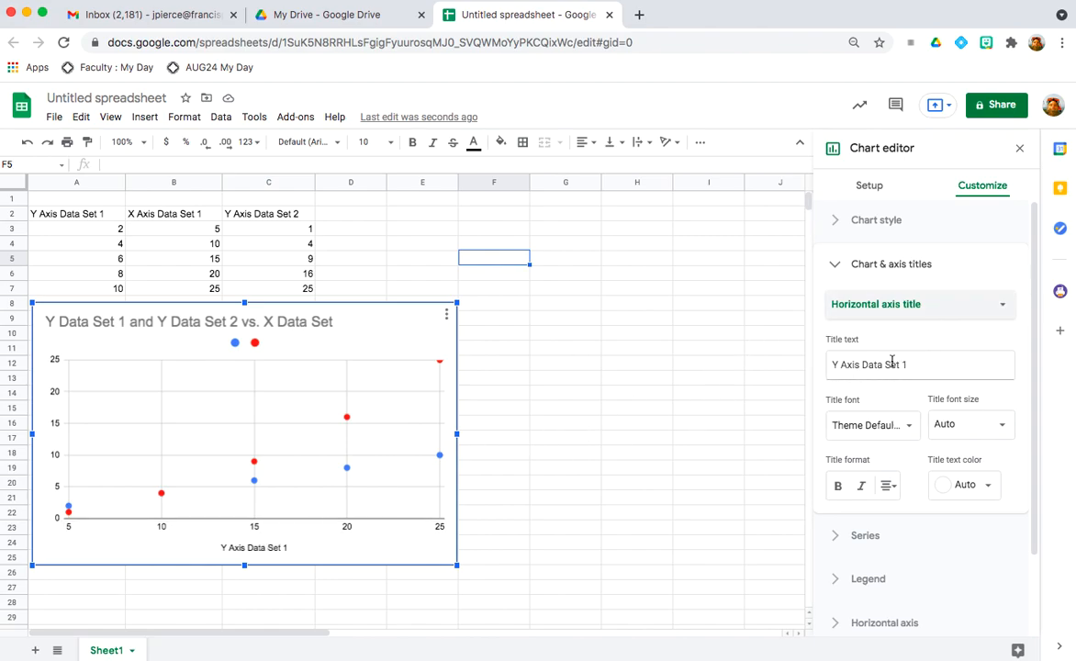
pyautogui.moveTo(915, 363); pyautogui.dragTo(801, 359)
pyautogui.write('X Axis')
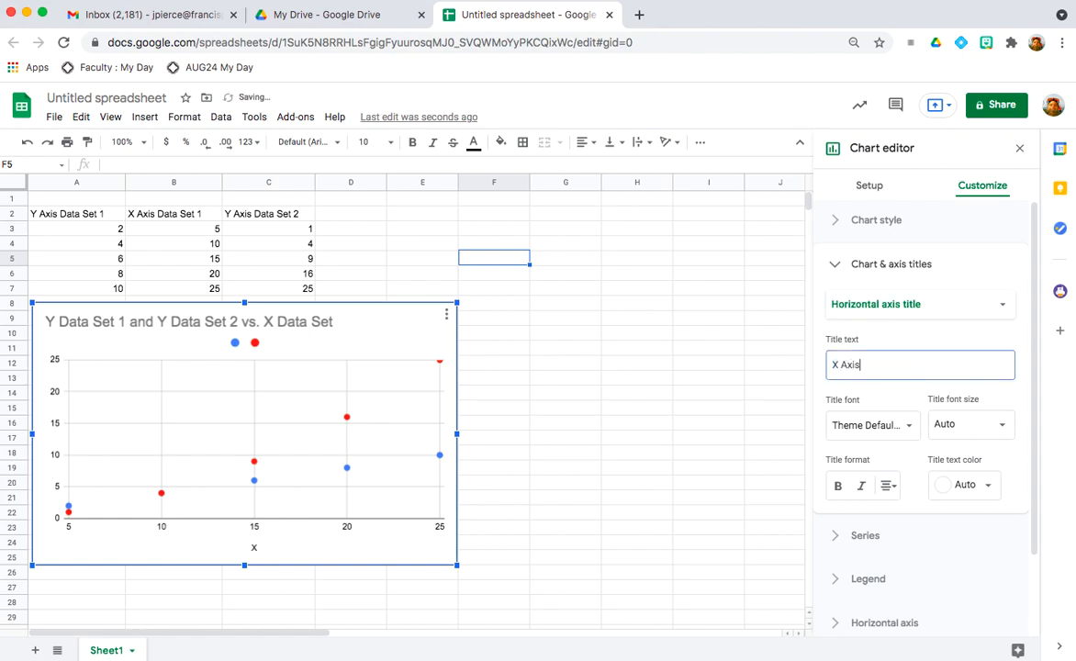
pyautogui.write(' Daa')
# Add the vertical axis title "Y Axis Data" to the chart.
pyautogui.click(916, 306)
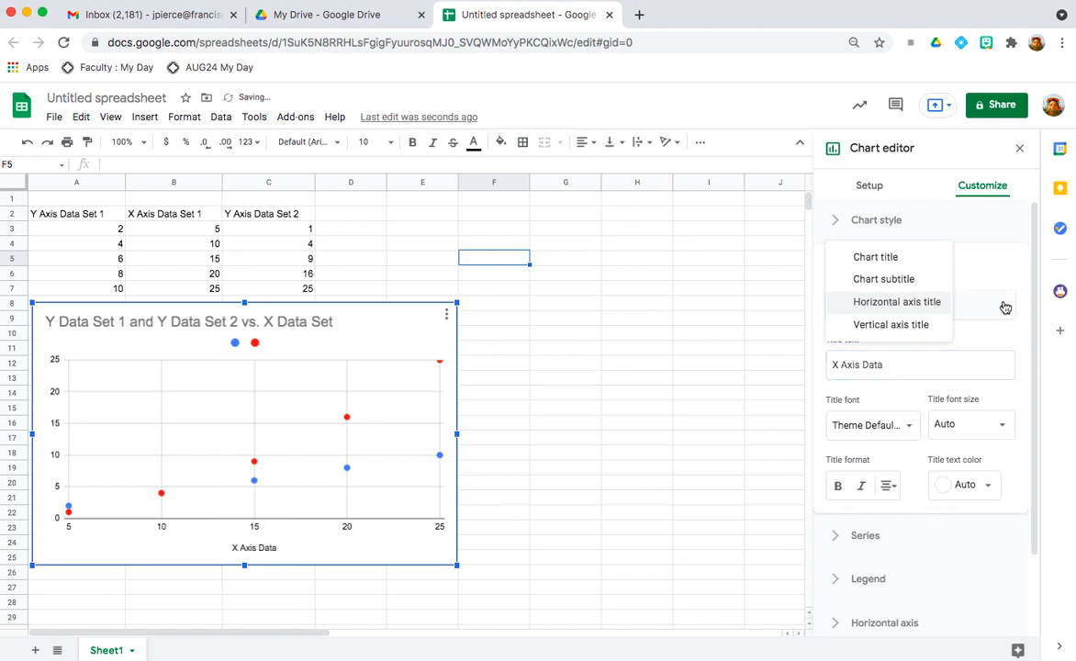
pyautogui.click(921, 321)
pyautogui.click(888, 364)
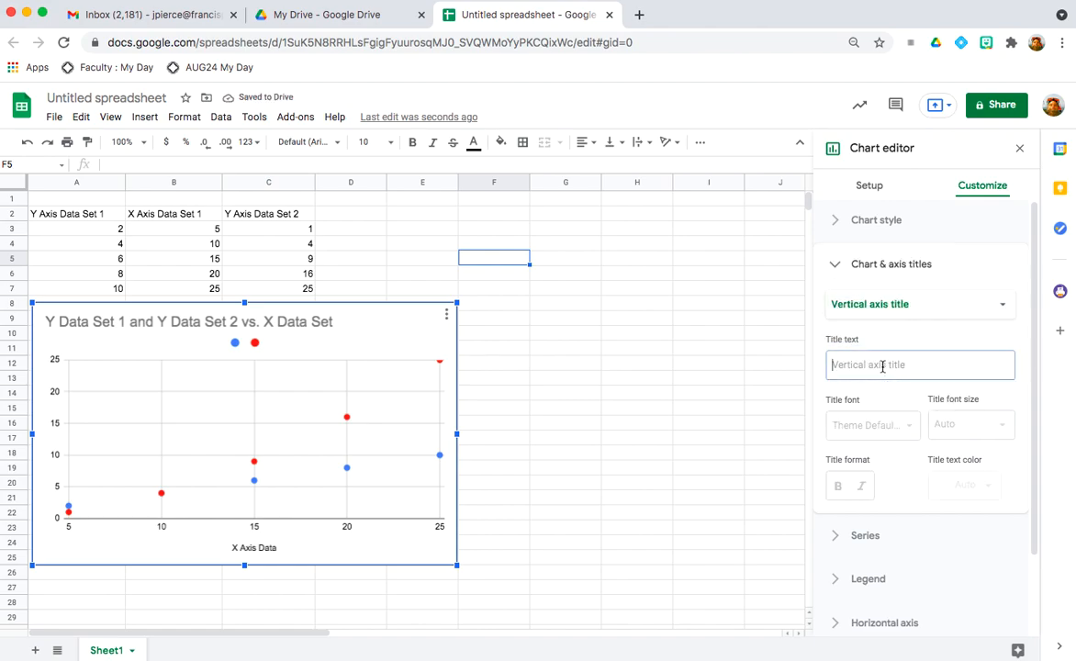
pyautogui.write('Y Axis Data')
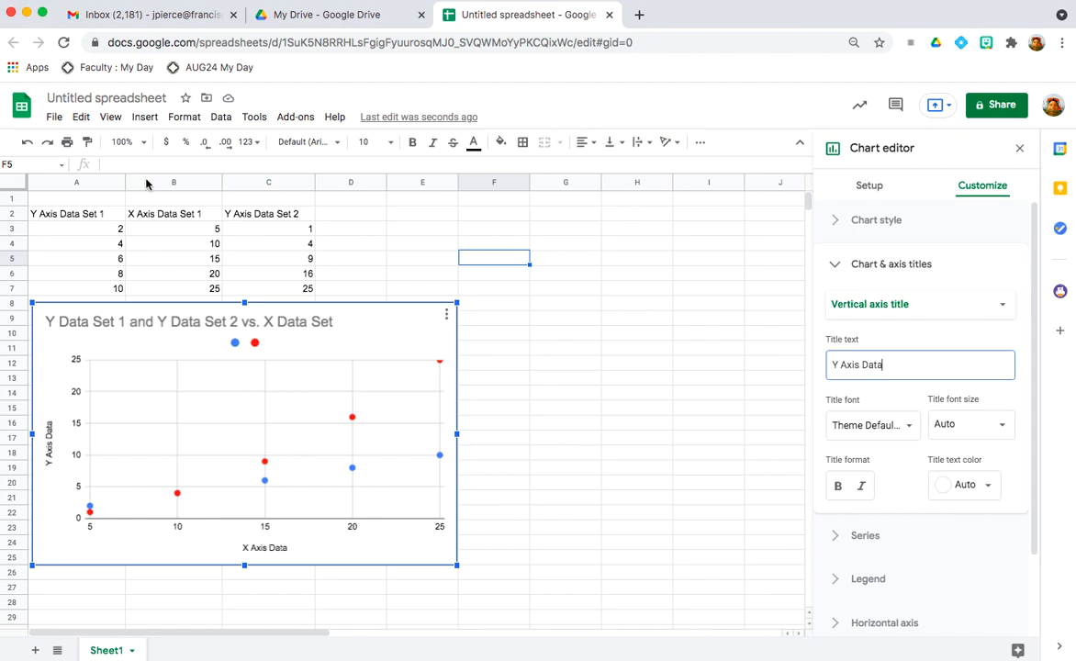
# Zoom the sheet to 150%, close the chart editor and shift the chart so it starts at row 7.
pyautogui.click(145, 144)
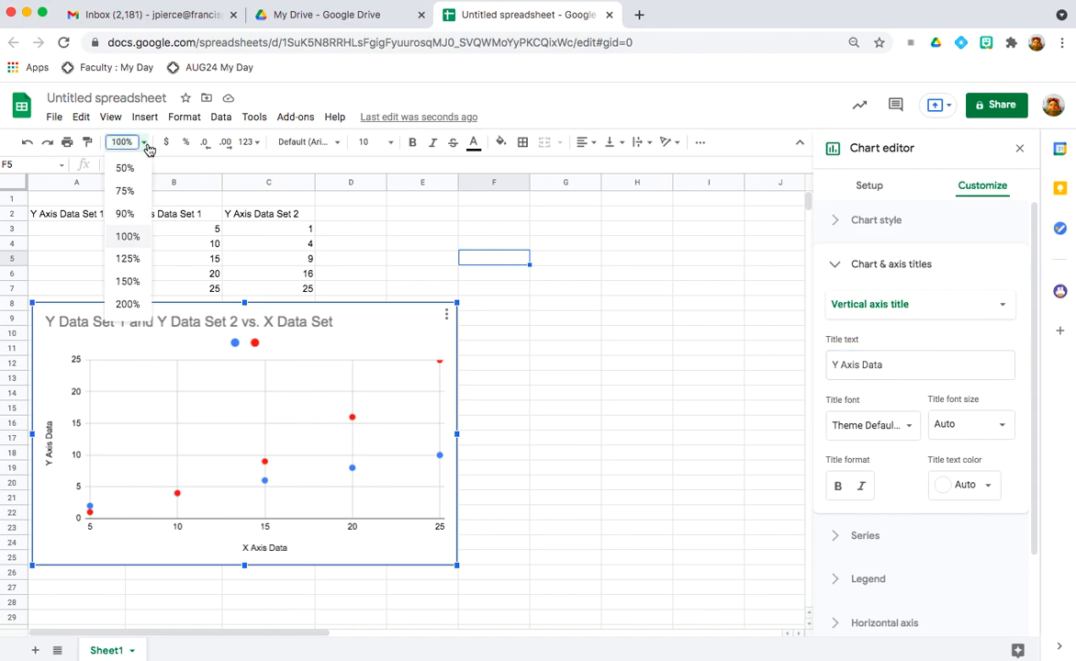
pyautogui.click(137, 281)
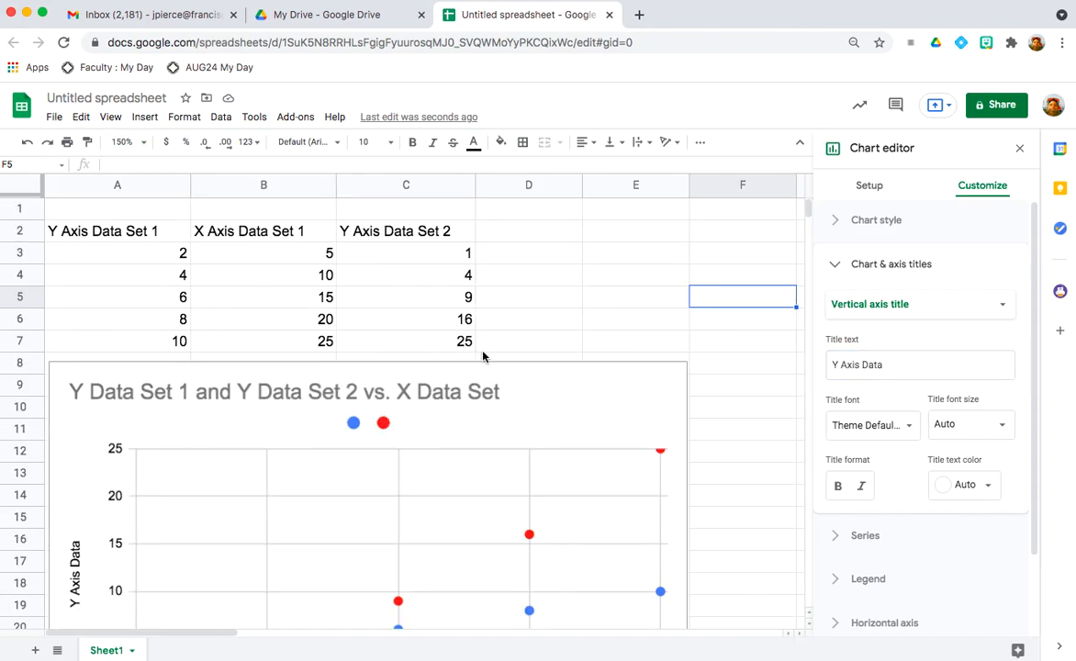
pyautogui.click(1019, 148)
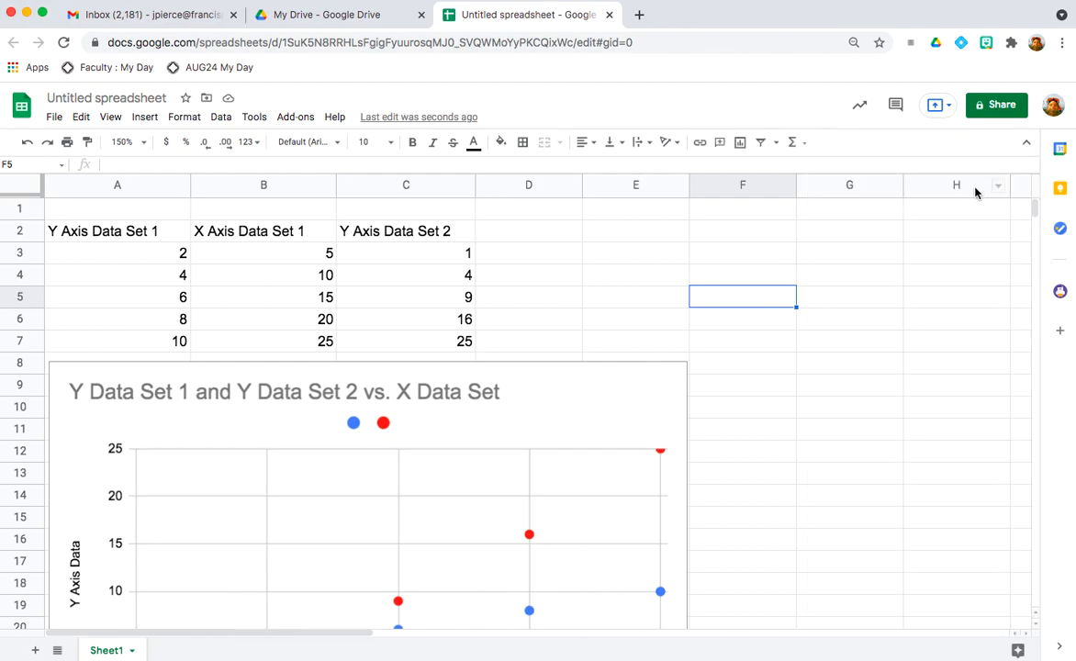
pyautogui.click(592, 380)
pyautogui.moveTo(532, 317); pyautogui.dragTo(633, 290)
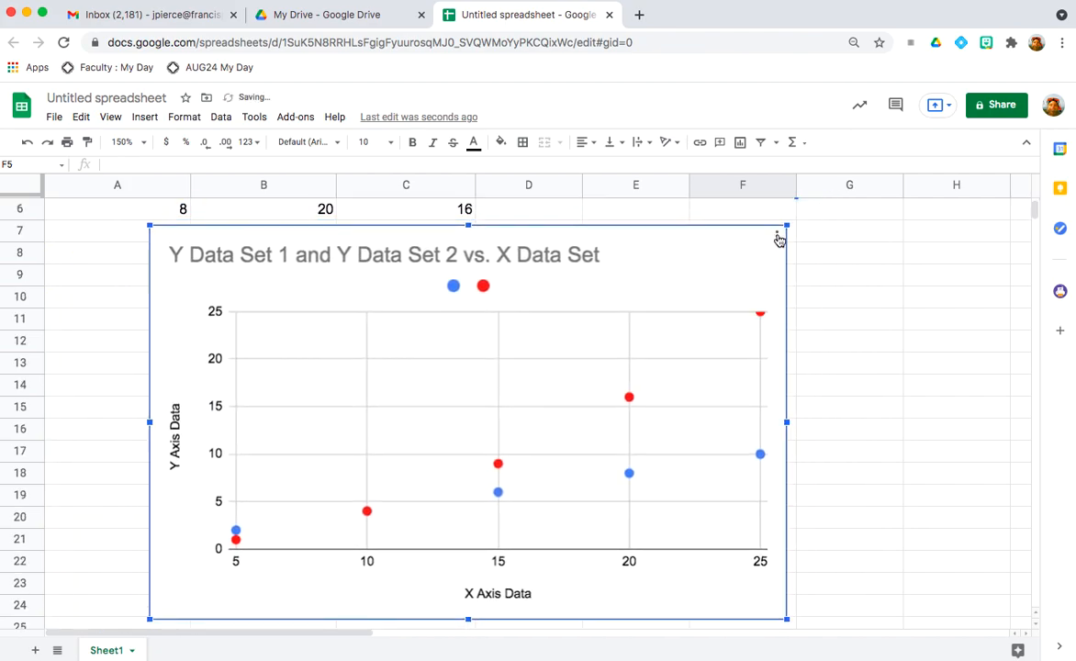
# Move the scatter chart to its own sheet.
pyautogui.click(778, 236)
pyautogui.click(831, 237)
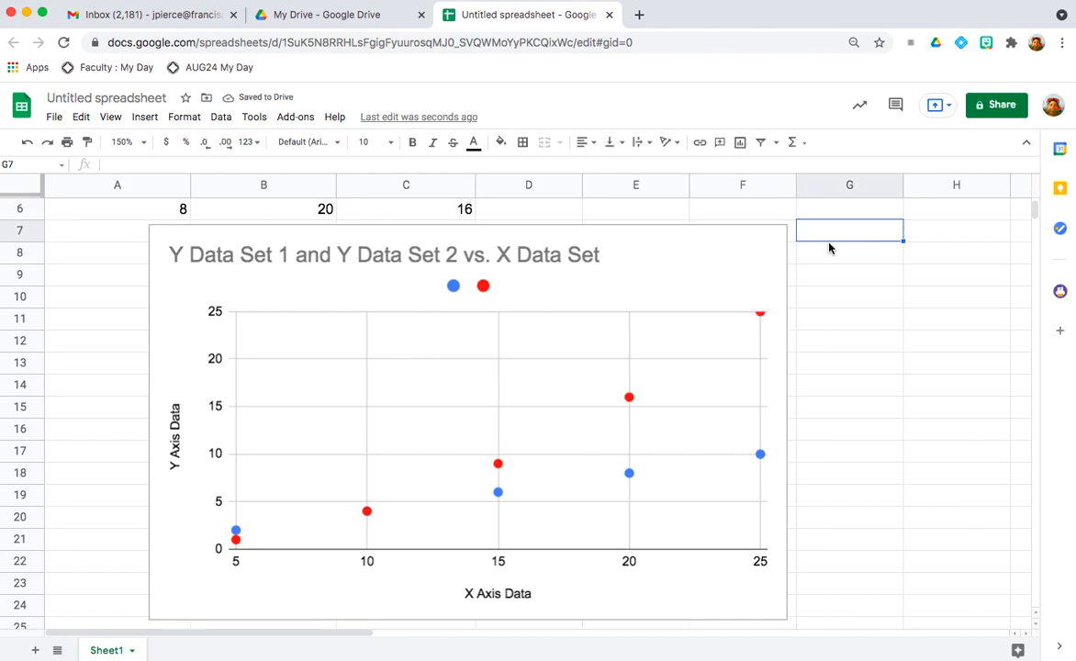
pyautogui.click(768, 246)
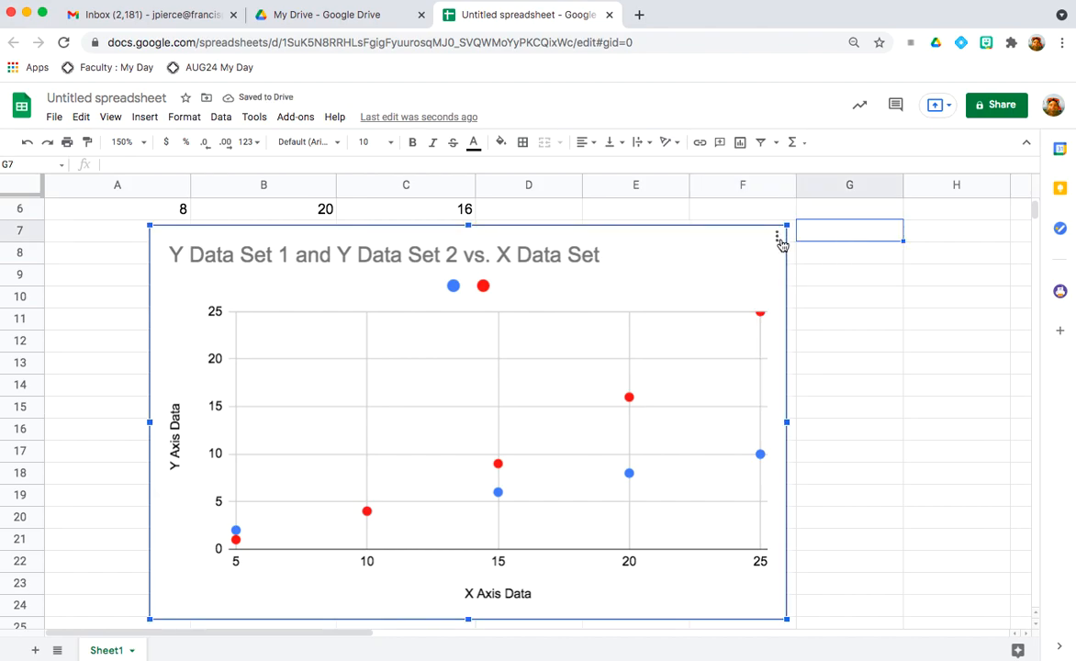
pyautogui.click(779, 239)
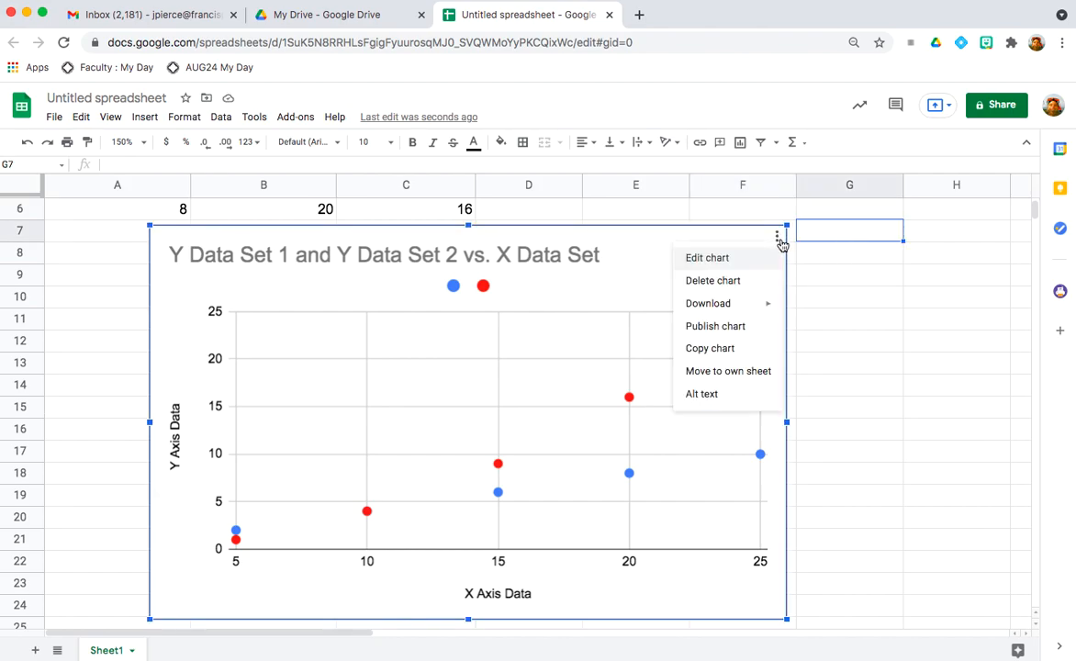
pyautogui.click(736, 372)
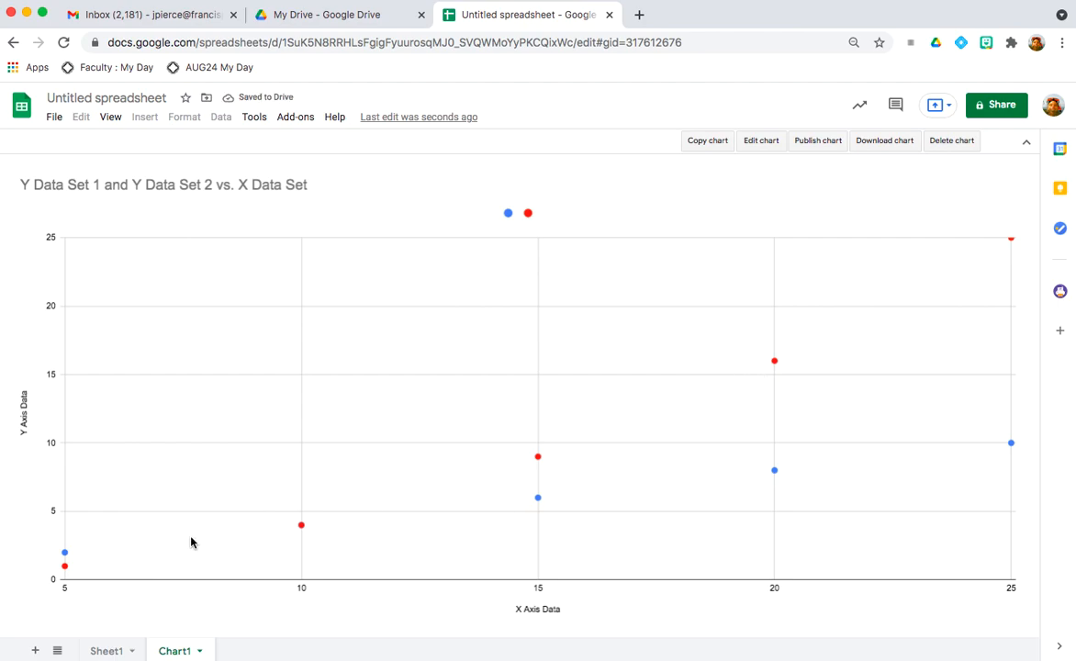
# Compare the data table on Sheet1 with the points plotted on the Chart1 sheet.
pyautogui.click(106, 651)
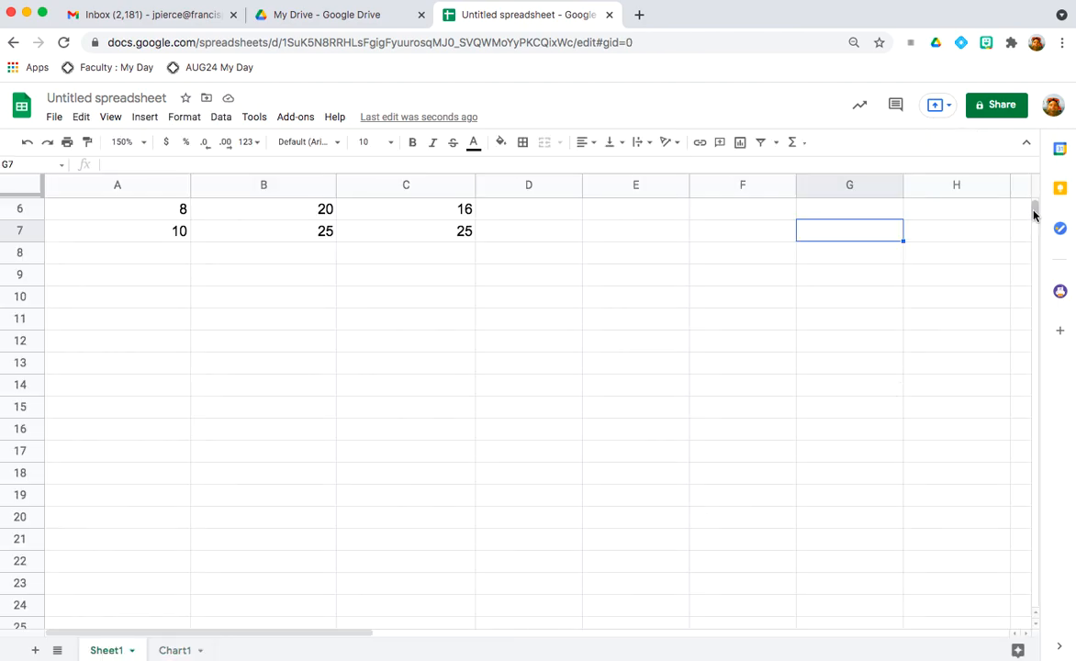
pyautogui.moveTo(1033, 212); pyautogui.dragTo(1036, 200)
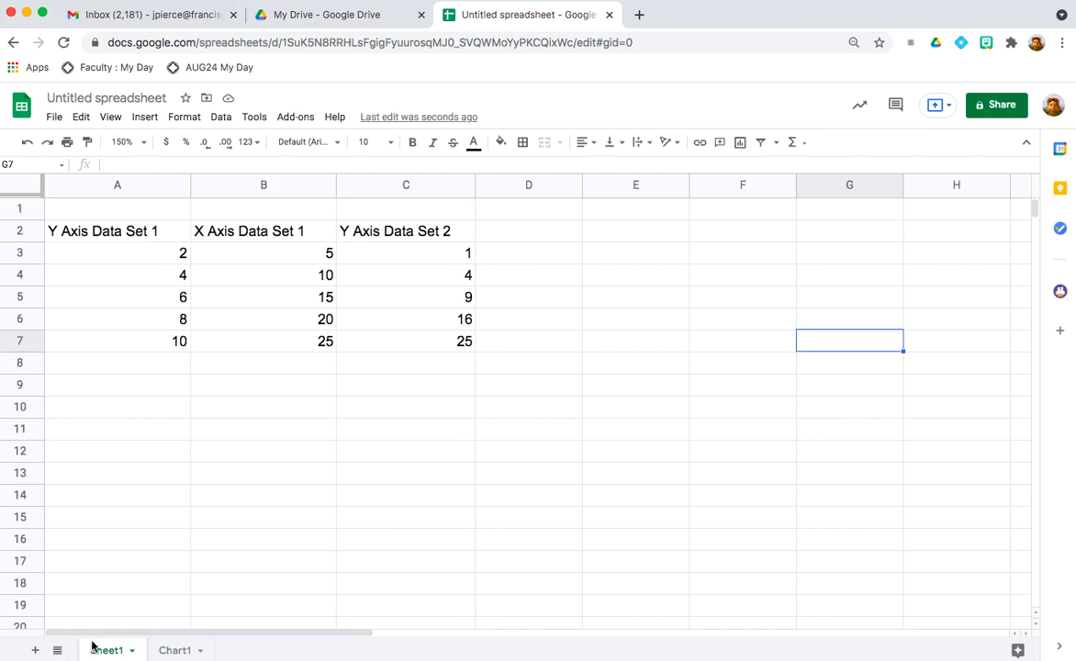
pyautogui.click(186, 652)
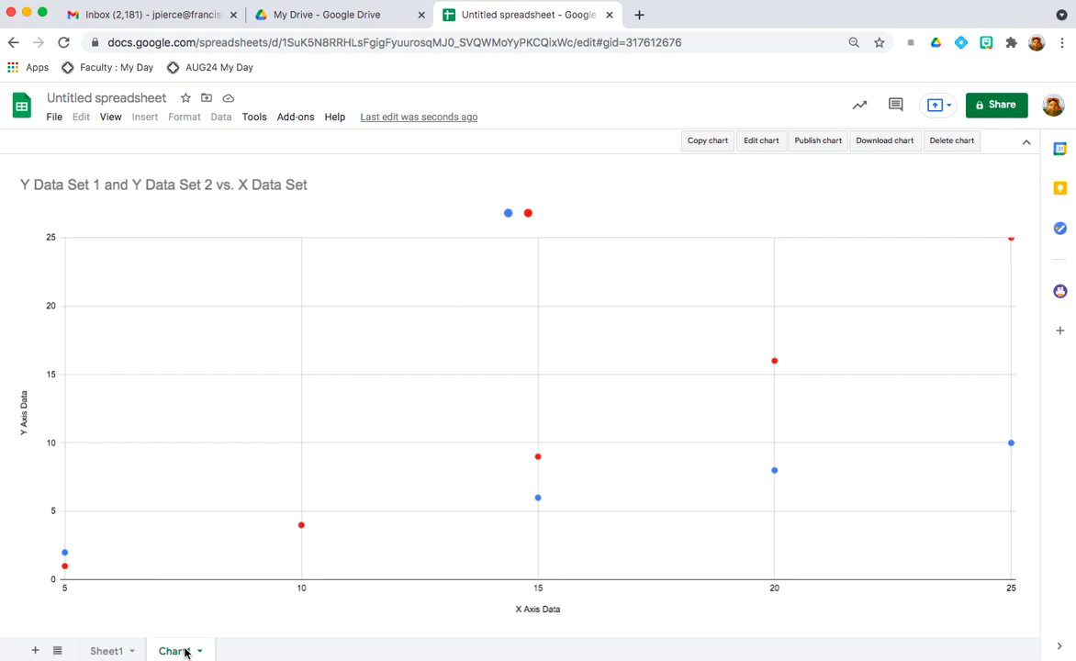
pyautogui.click(88, 652)
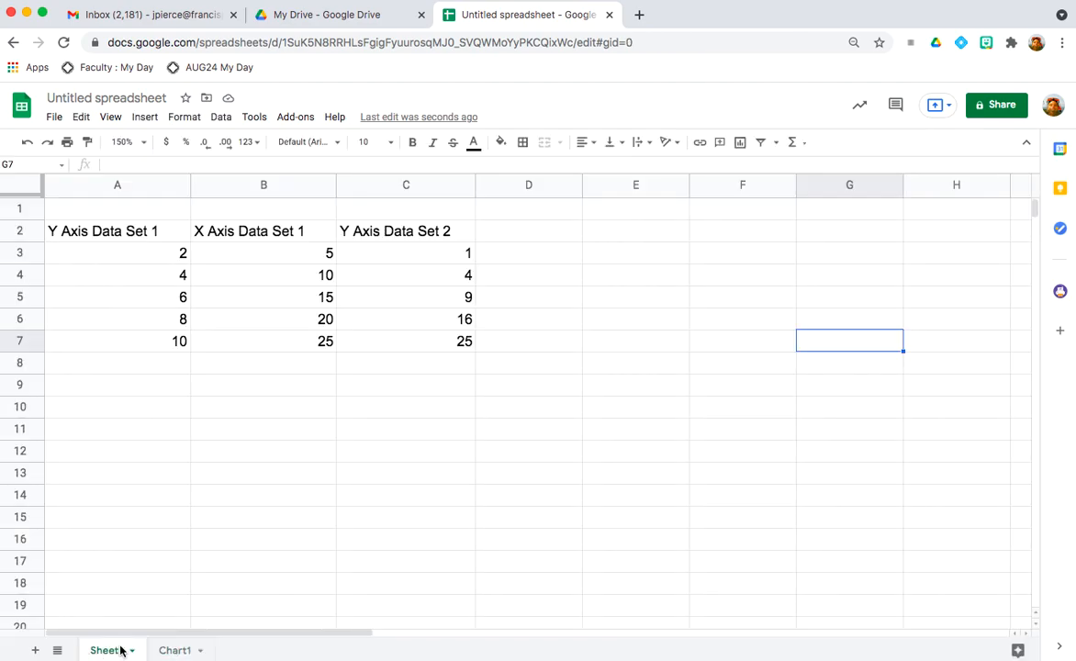
pyautogui.click(176, 649)
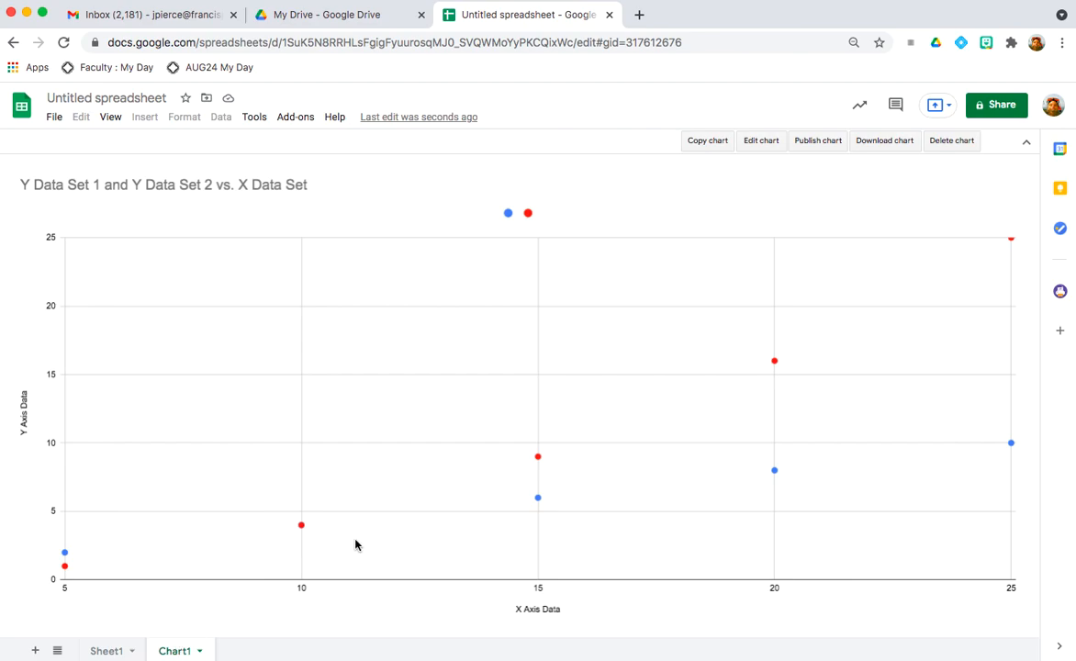
pyautogui.click(104, 651)
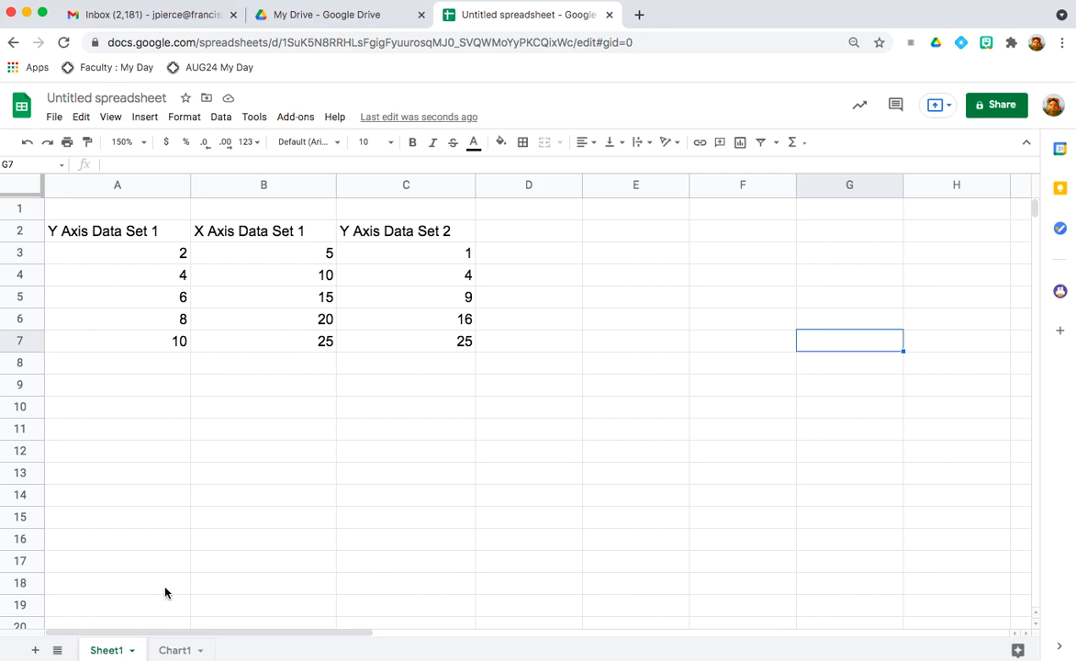
pyautogui.click(165, 651)
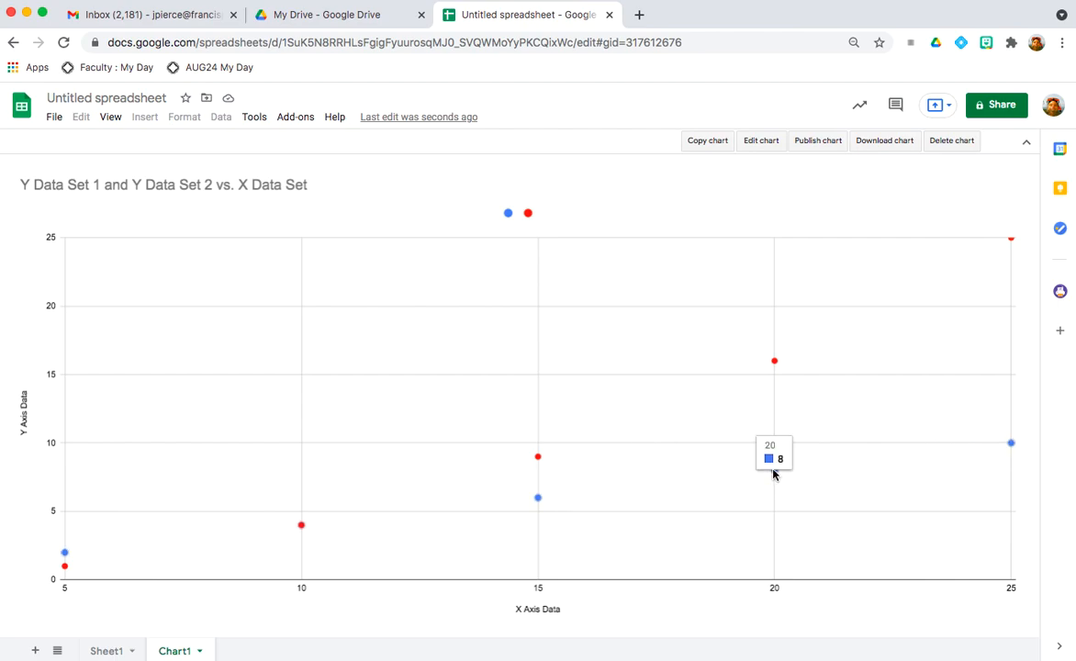
pyautogui.moveTo(777, 472)
# Reopen the chart for editing and add a linear trendline to Data series 1 only.
pyautogui.click(760, 141)
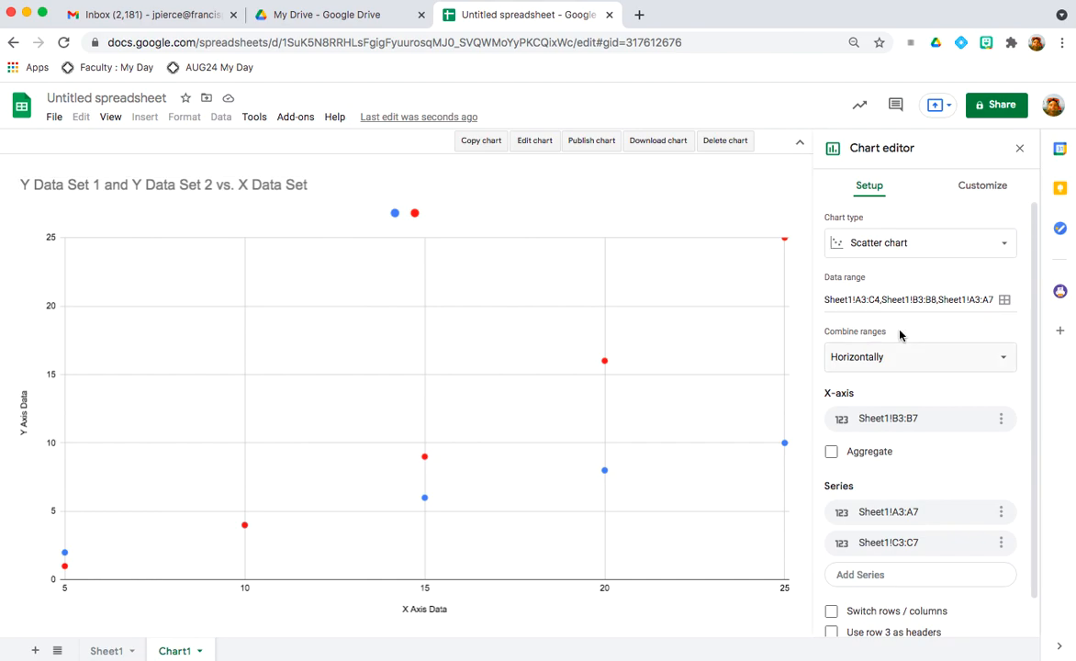
pyautogui.click(995, 196)
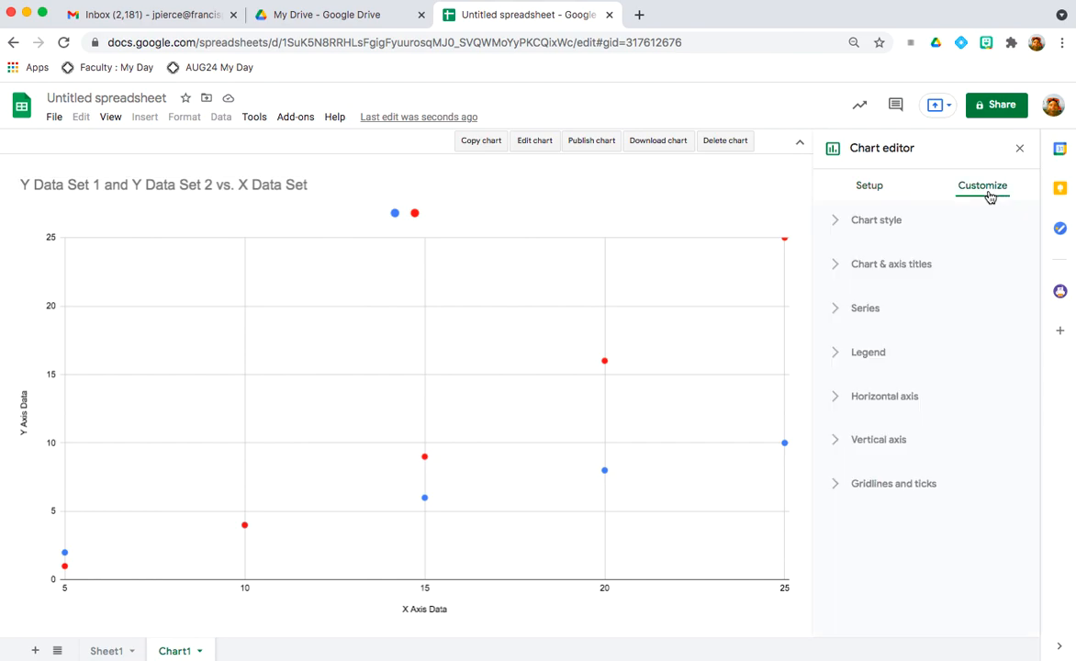
pyautogui.click(876, 313)
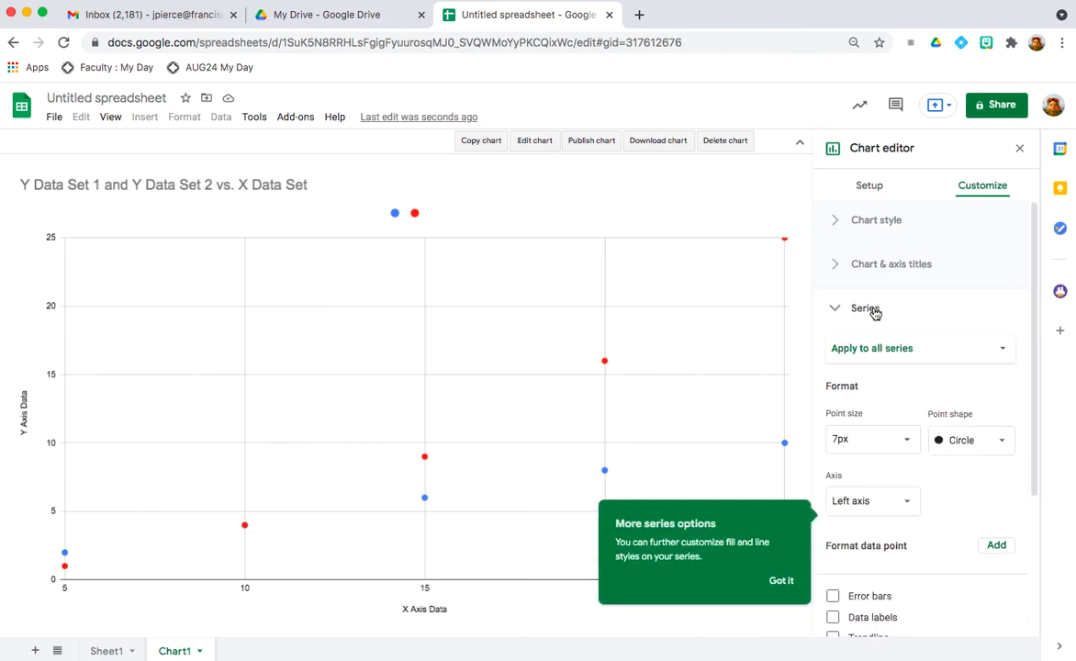
pyautogui.moveTo(1035, 297); pyautogui.dragTo(1028, 328)
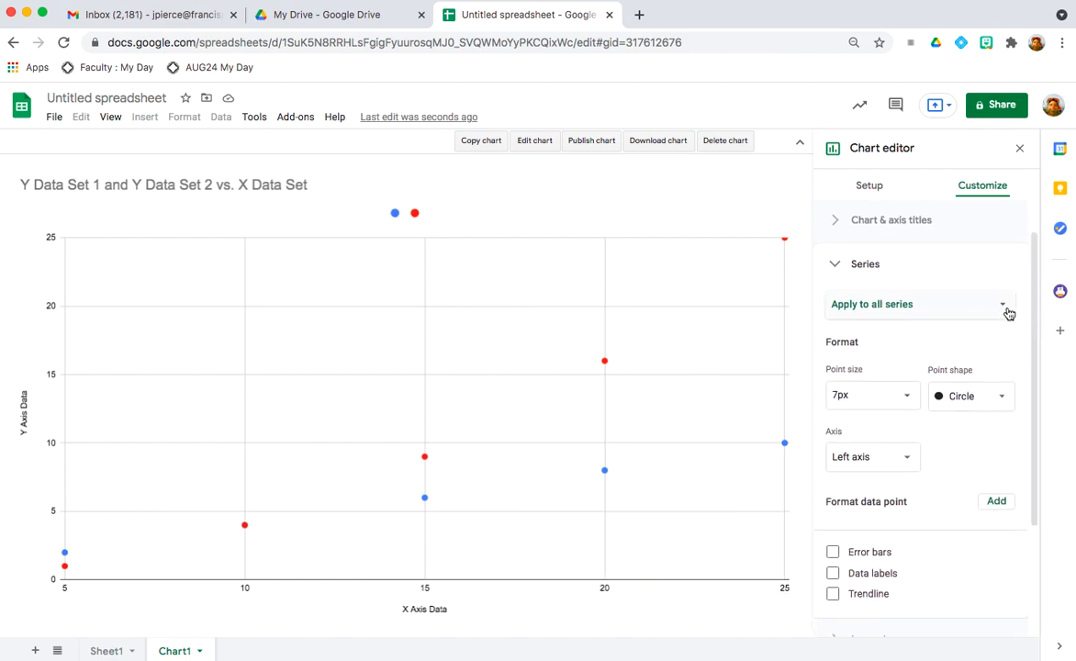
pyautogui.click(1004, 308)
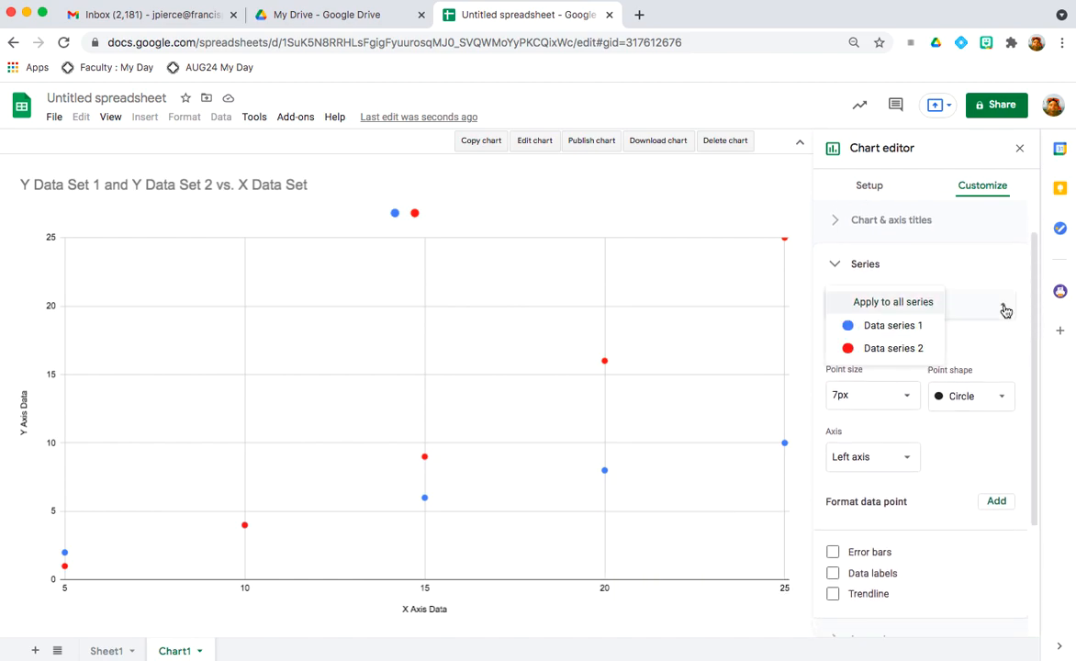
pyautogui.click(917, 328)
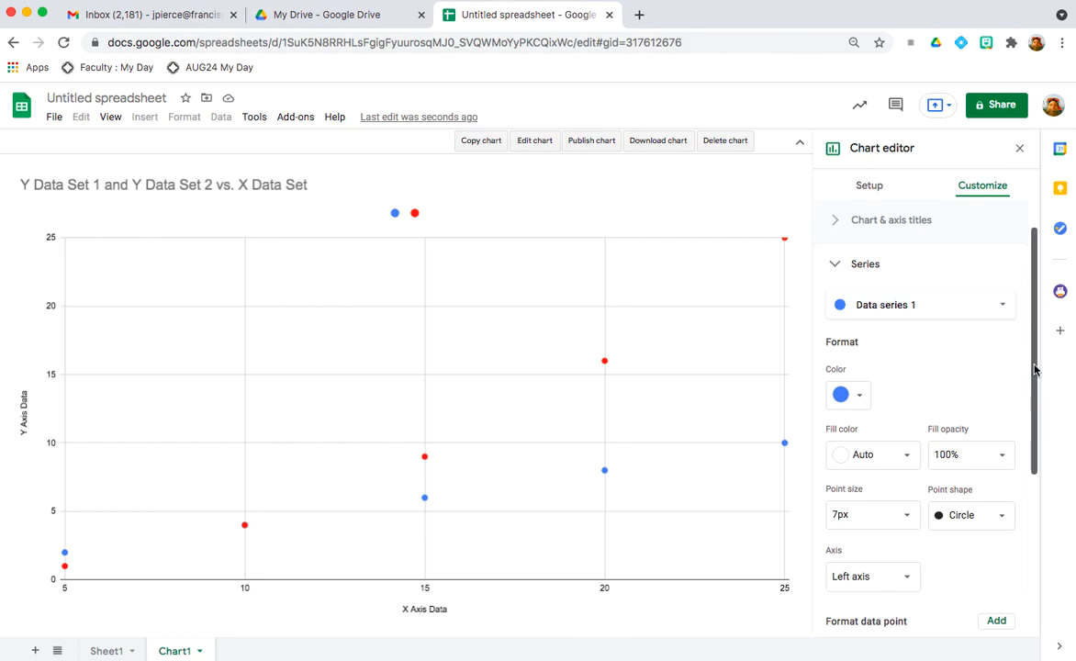
pyautogui.moveTo(1035, 369); pyautogui.dragTo(1013, 507)
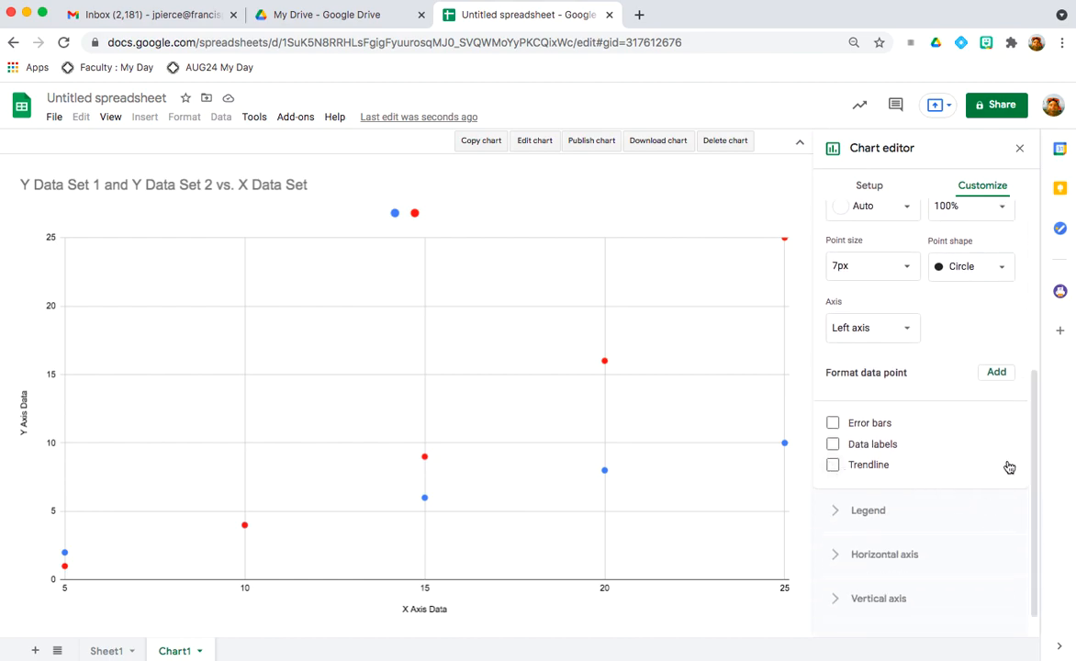
pyautogui.click(833, 467)
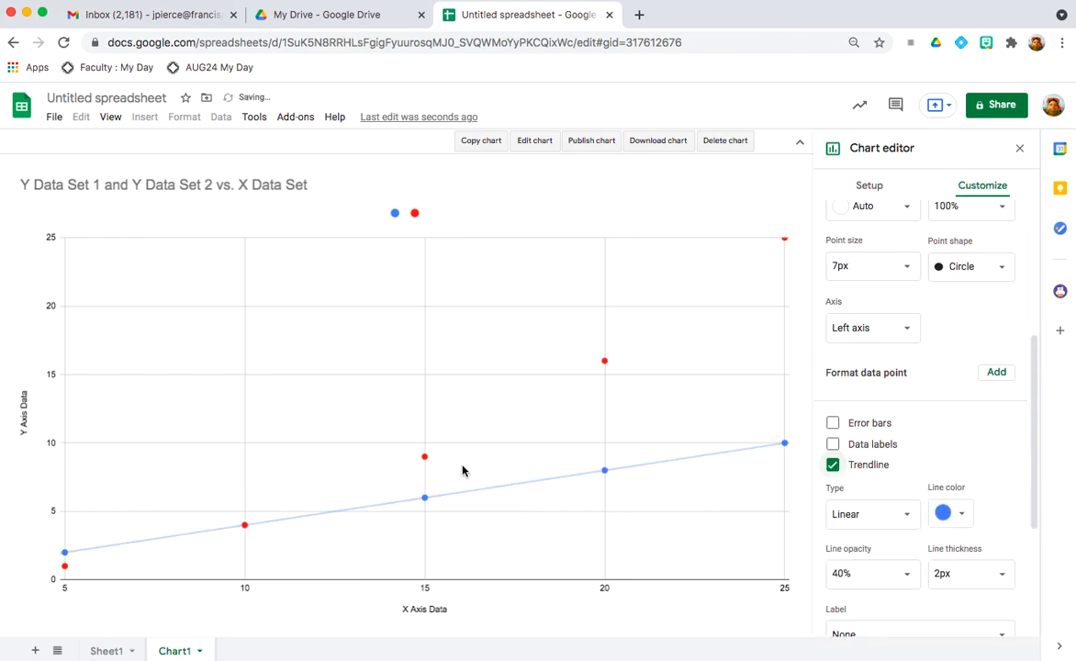
# Label the Data series 1 trendline with its equation and show its R² value.
pyautogui.moveTo(1035, 488); pyautogui.dragTo(1023, 559)
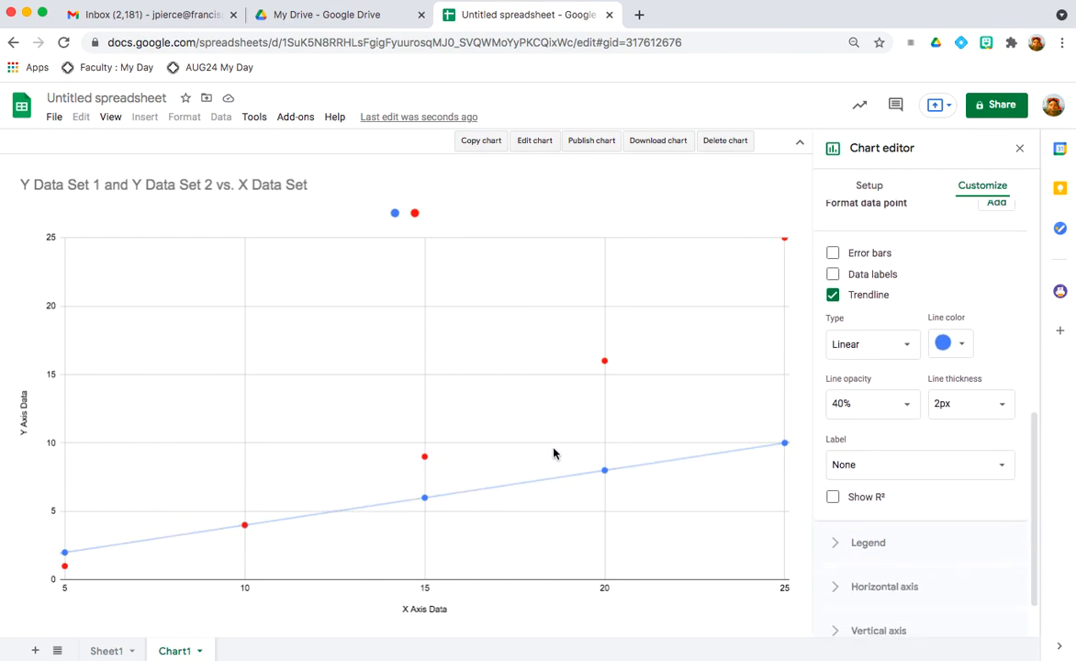
pyautogui.click(1004, 470)
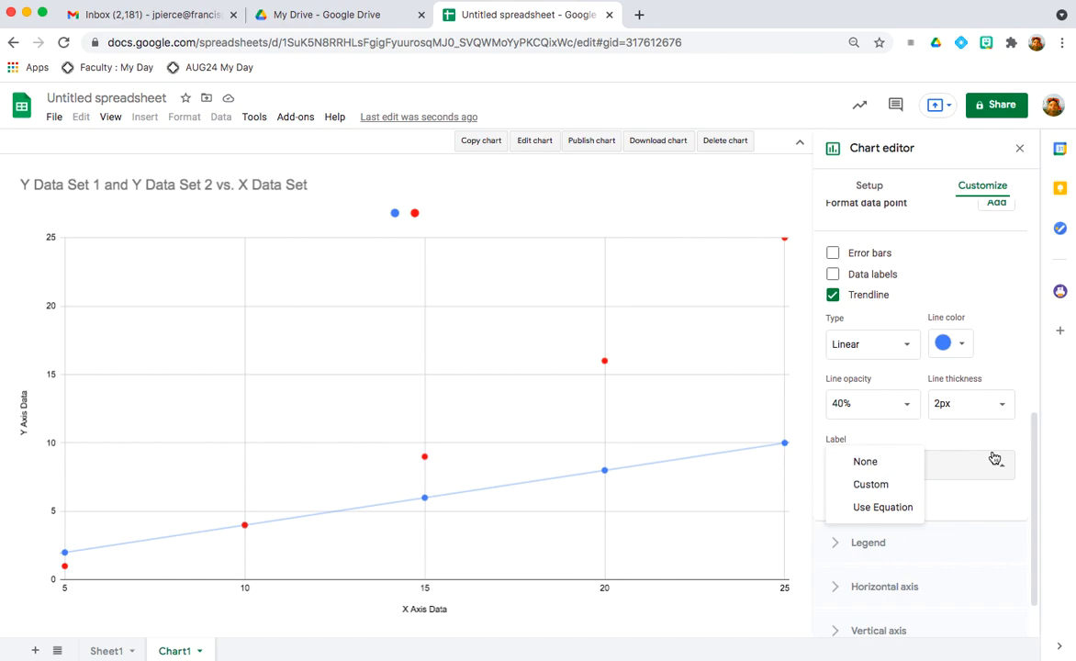
pyautogui.click(883, 509)
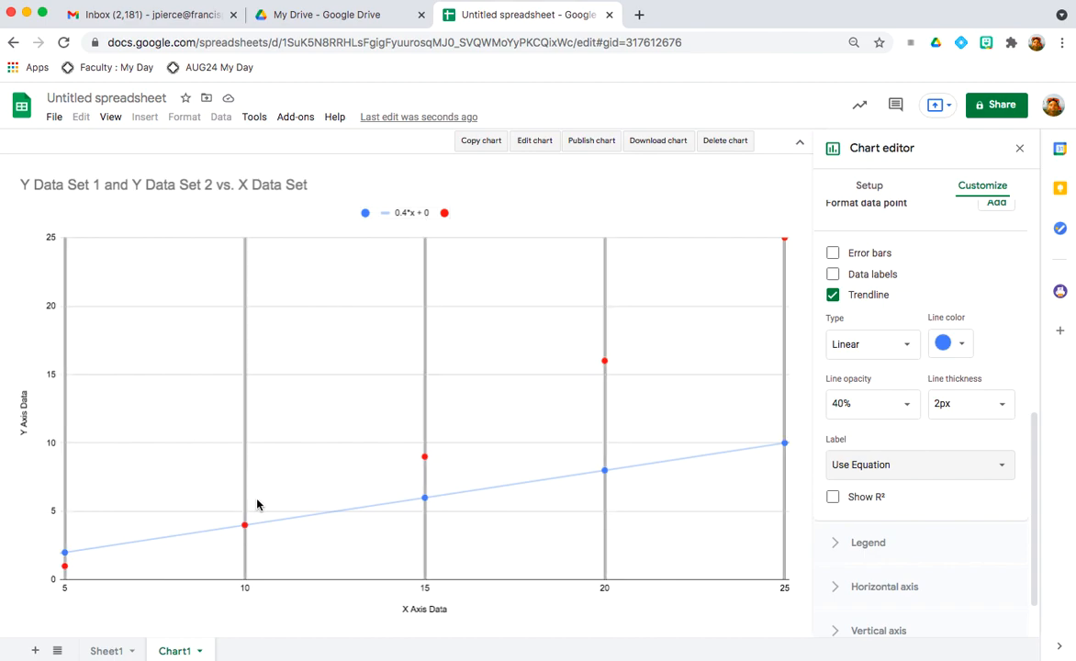
pyautogui.click(833, 498)
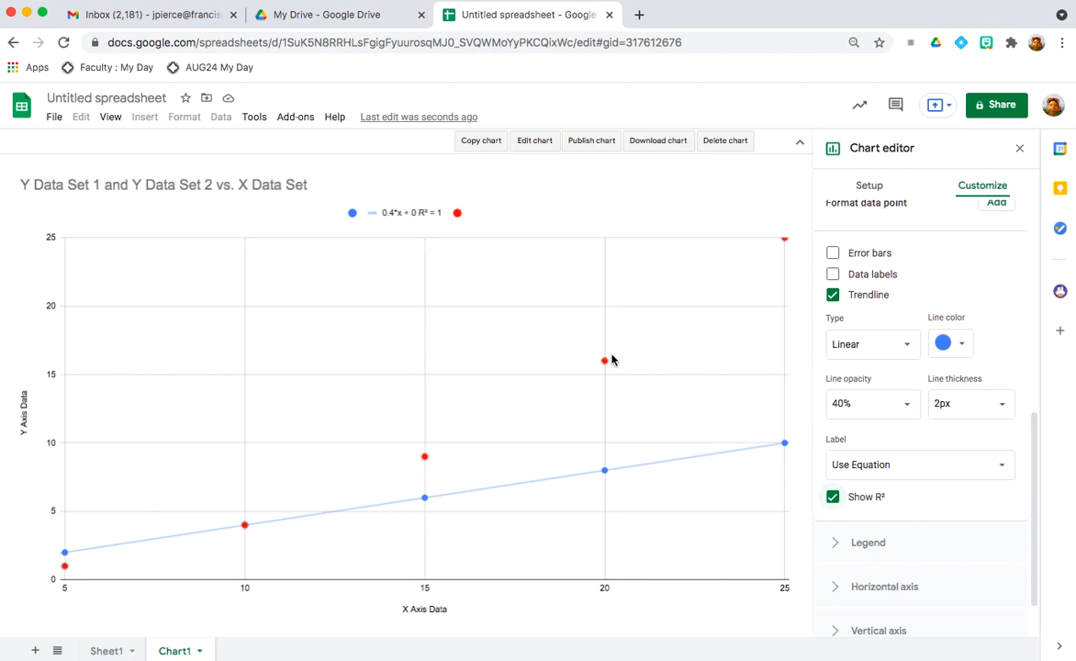
# Switch the series settings to Data series 2 and add a linear trendline to it.
pyautogui.moveTo(1035, 499); pyautogui.dragTo(1011, 304)
pyautogui.click(1005, 317)
pyautogui.click(923, 340)
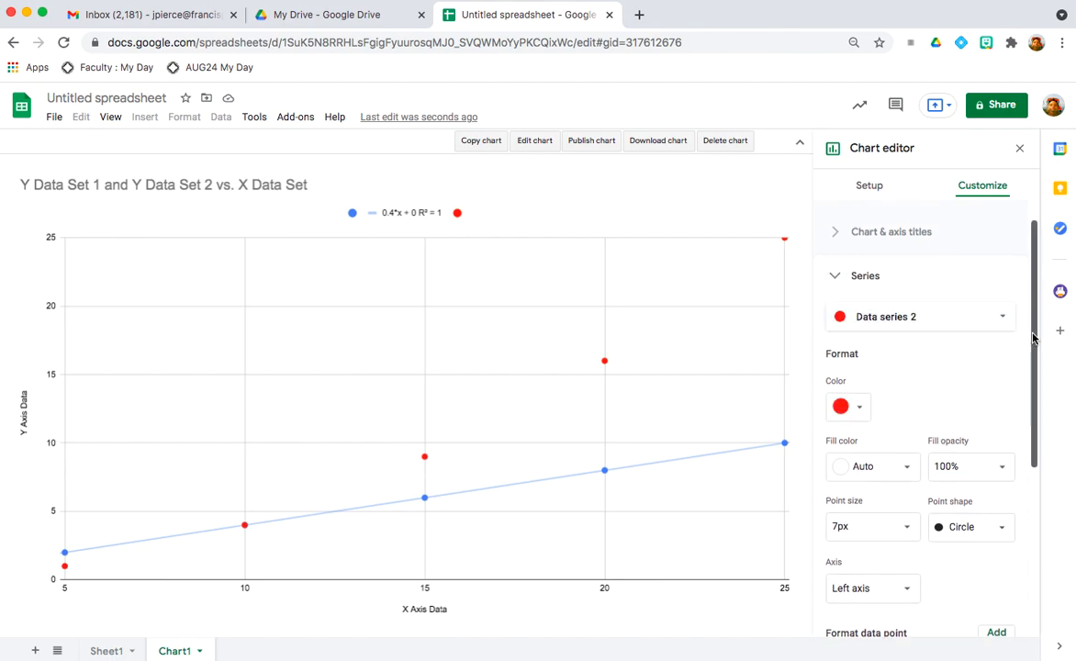
pyautogui.moveTo(1032, 338); pyautogui.dragTo(1011, 516)
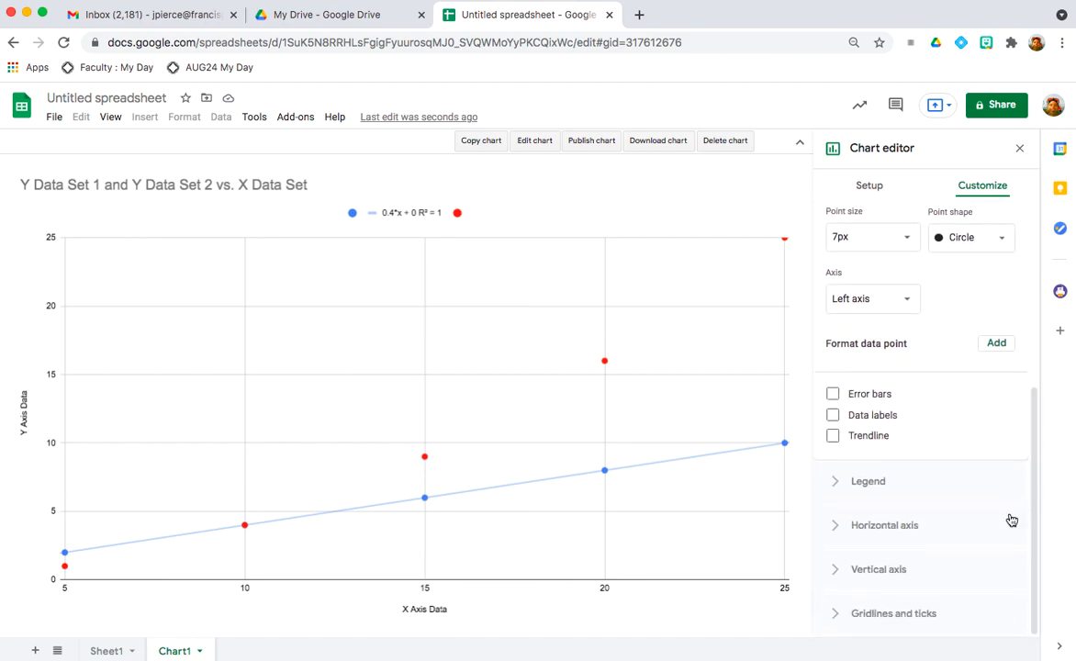
pyautogui.click(833, 437)
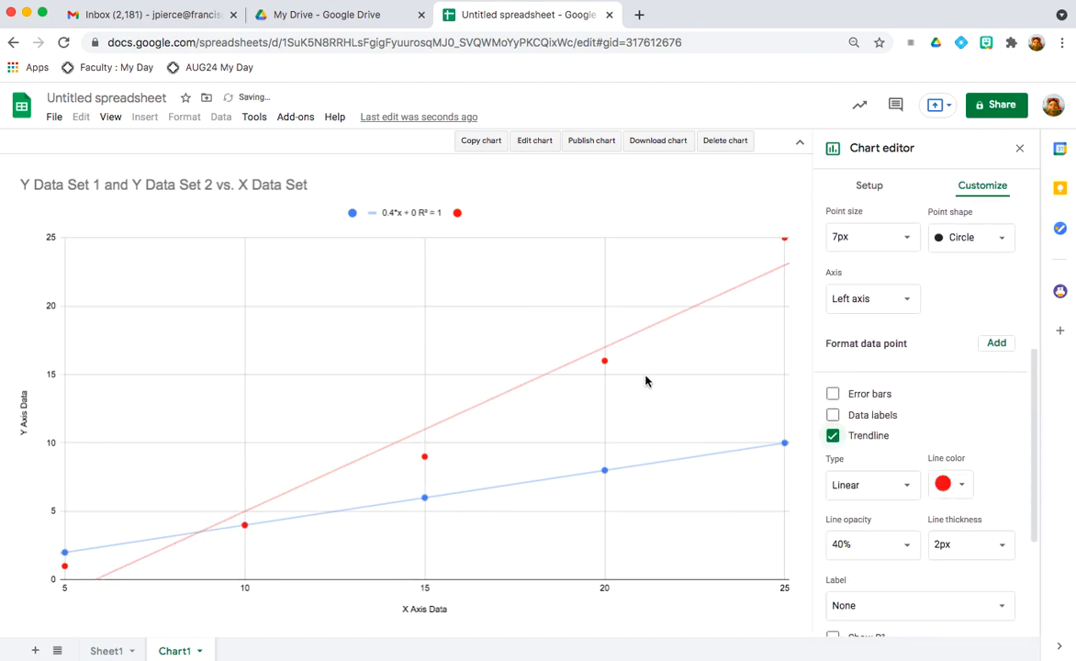